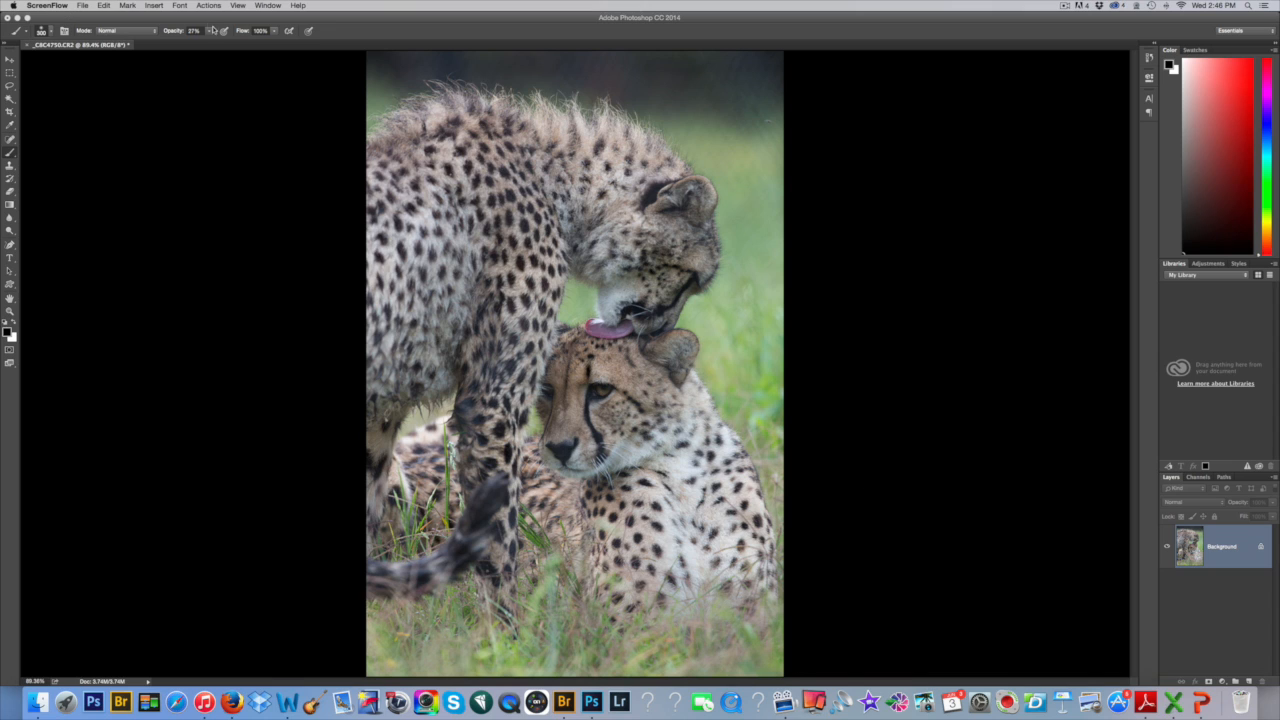
- Add a Brightness/Contrast adjustment layer above the cheetah photo and set its contrast to 50
{"action": "left_click", "coordinate": [334, 46]}
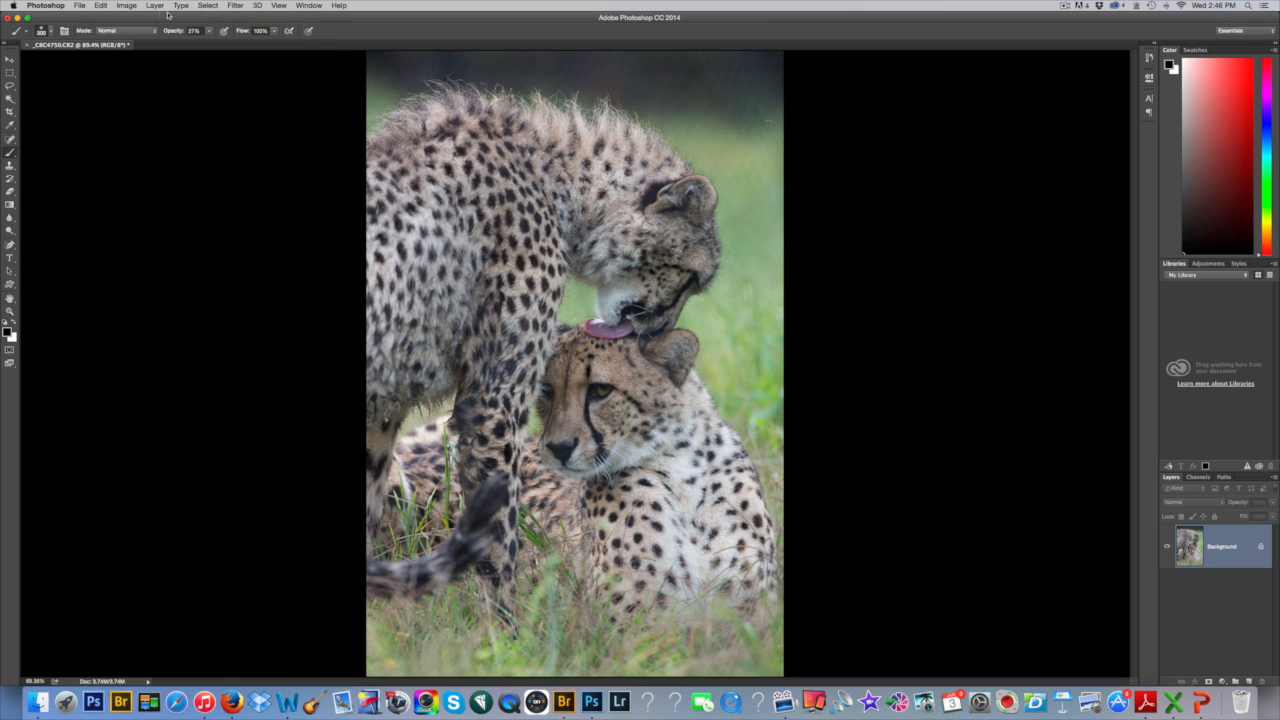
{"action": "left_click", "coordinate": [155, 5]}
{"action": "mouse_move", "coordinate": [178, 107]}
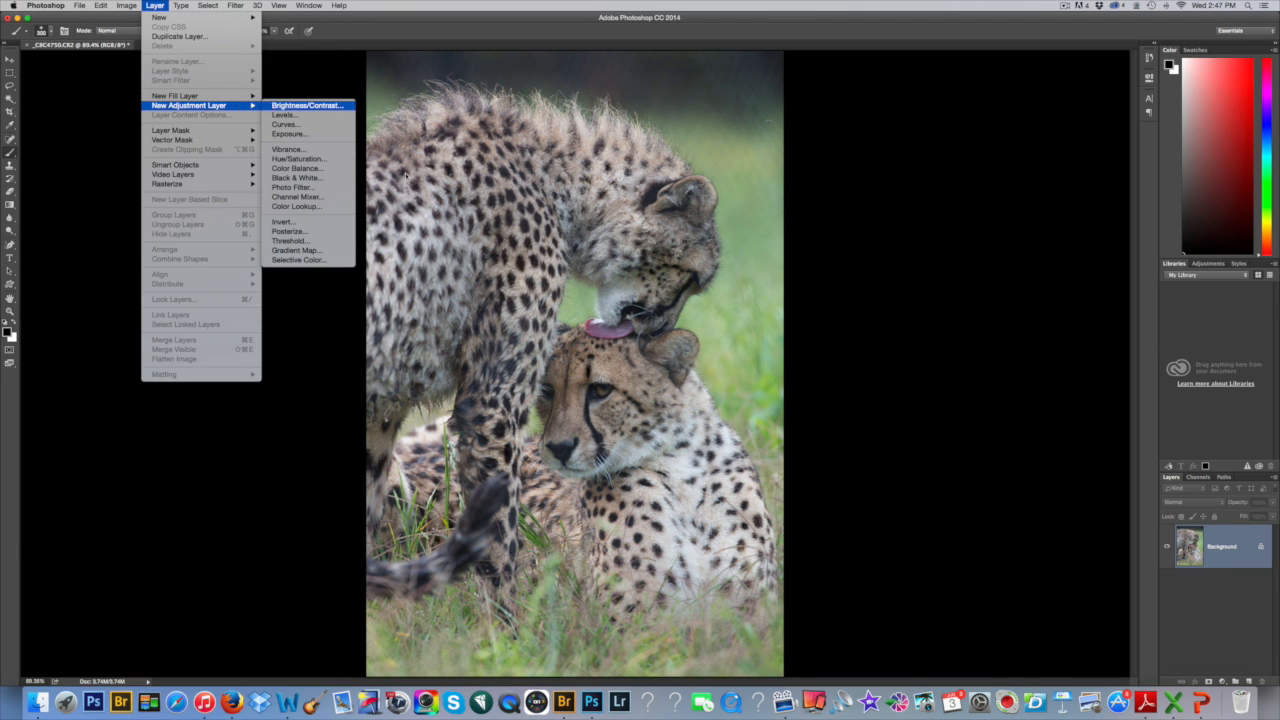
{"action": "left_click", "coordinate": [300, 105]}
{"action": "left_click", "coordinate": [720, 311]}
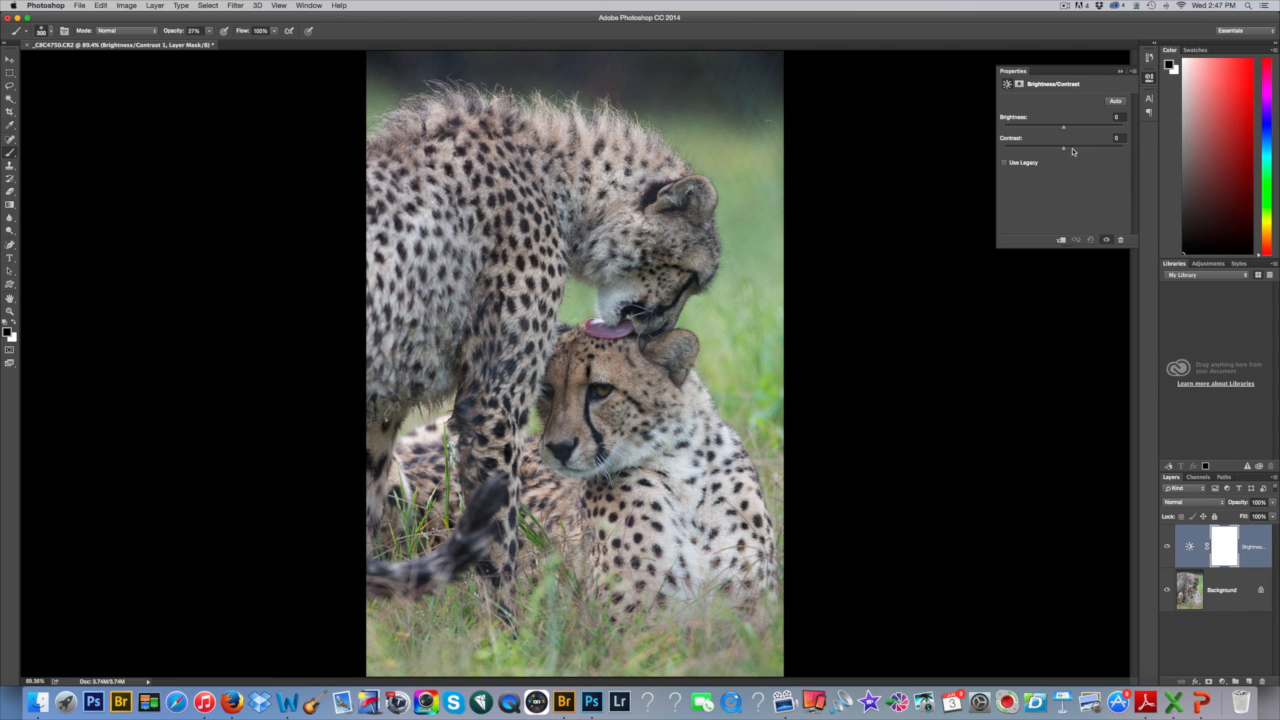
{"action": "left_click_drag", "start_coordinate": [1063, 150], "coordinate": [1087, 150]}
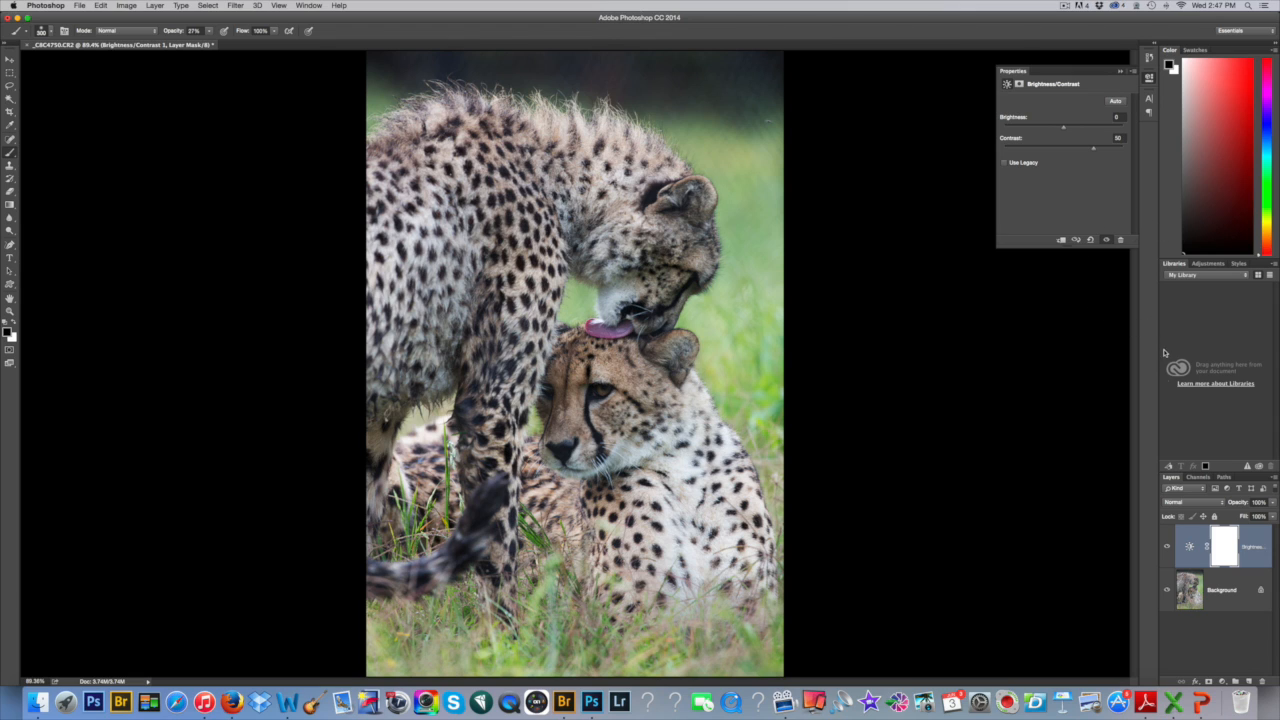
- Paint black on the adjustment layer's mask over the background, raising brush opacity to 100%, and compare the layer on and off
{"action": "left_click", "coordinate": [1225, 545]}
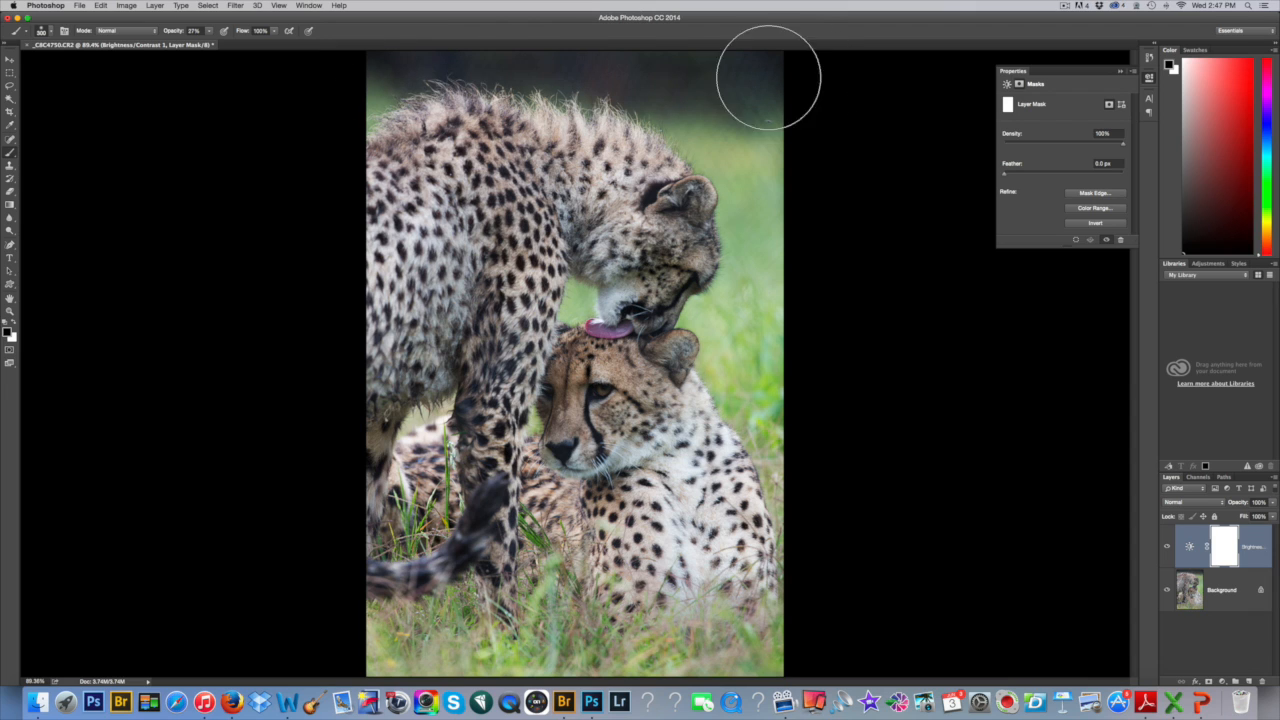
{"action": "left_click_drag", "start_coordinate": [667, 92], "coordinate": [368, 80]}
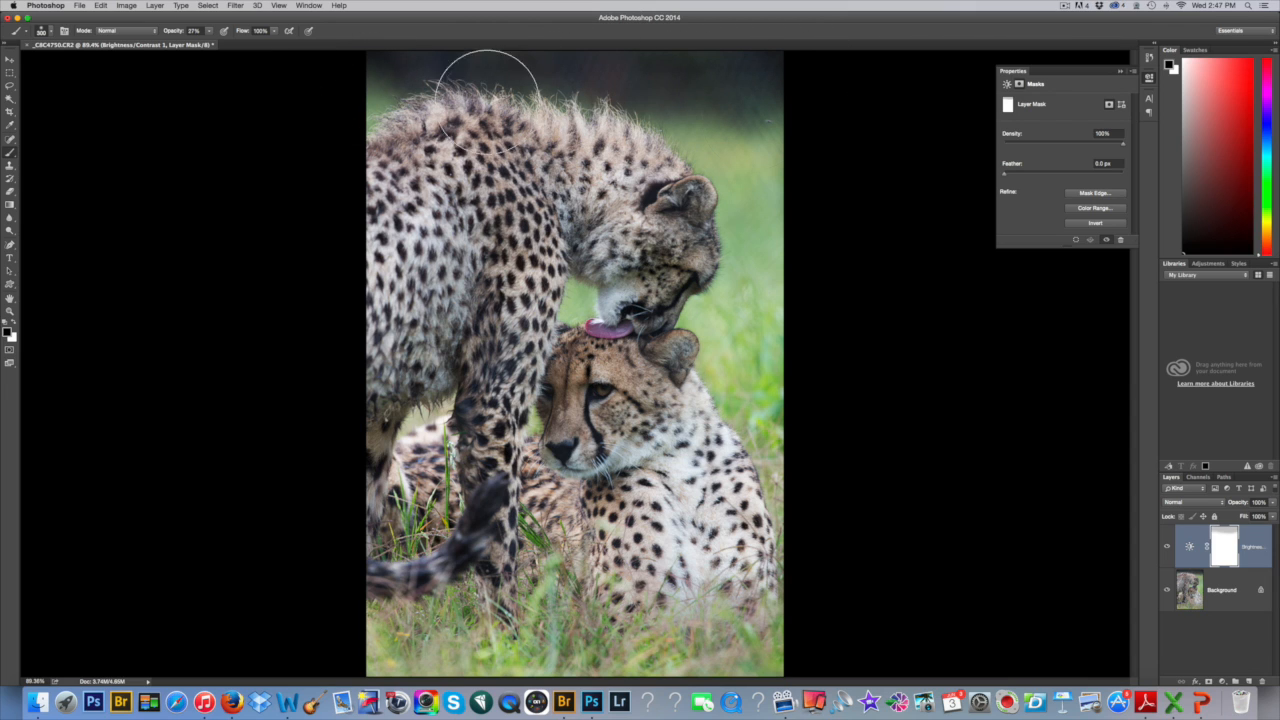
{"action": "left_click_drag", "start_coordinate": [208, 31], "coordinate": [285, 50]}
{"action": "mouse_move", "coordinate": [387, 78]}
{"action": "left_mouse_down"}
{"action": "mouse_move", "coordinate": [730, 89]}
{"action": "mouse_move", "coordinate": [606, 80]}
{"action": "mouse_move", "coordinate": [784, 106]}
{"action": "mouse_move", "coordinate": [527, 76]}
{"action": "mouse_move", "coordinate": [584, 68]}
{"action": "mouse_move", "coordinate": [668, 87]}
{"action": "mouse_move", "coordinate": [762, 196]}
{"action": "mouse_move", "coordinate": [713, 110]}
{"action": "mouse_move", "coordinate": [783, 349]}
{"action": "mouse_move", "coordinate": [740, 321]}
{"action": "mouse_move", "coordinate": [757, 419]}
{"action": "mouse_move", "coordinate": [754, 387]}
{"action": "mouse_move", "coordinate": [759, 410]}
{"action": "mouse_move", "coordinate": [422, 635]}
{"action": "mouse_move", "coordinate": [787, 685]}
{"action": "mouse_move", "coordinate": [502, 495]}
{"action": "mouse_move", "coordinate": [430, 490]}
{"action": "left_mouse_up"}
{"action": "left_click", "coordinate": [1167, 547]}
{"action": "left_click", "coordinate": [1167, 547]}
{"action": "left_click", "coordinate": [1167, 547]}
{"action": "left_click", "coordinate": [1167, 547]}
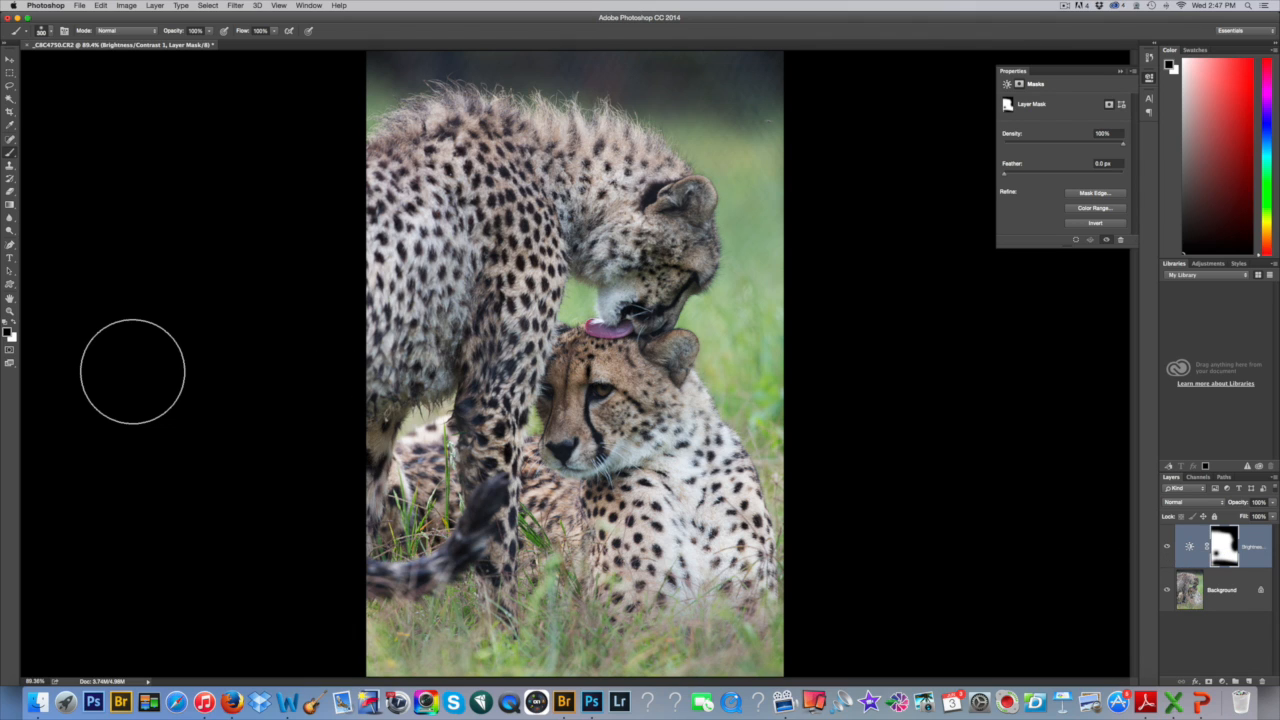
- Switch the brush to white and paint the contrast back around the upper cheetah's head on the mask
{"action": "left_click", "coordinate": [14, 325]}
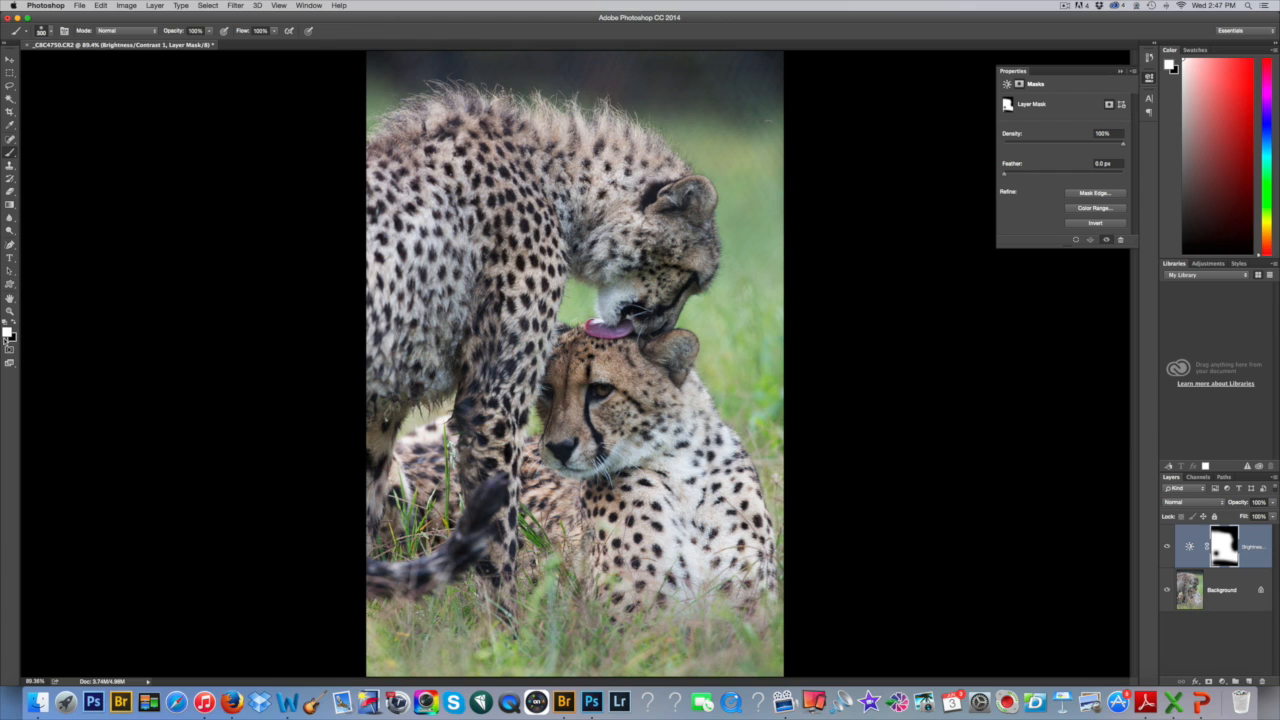
{"action": "left_click_drag", "start_coordinate": [642, 136], "coordinate": [656, 200]}
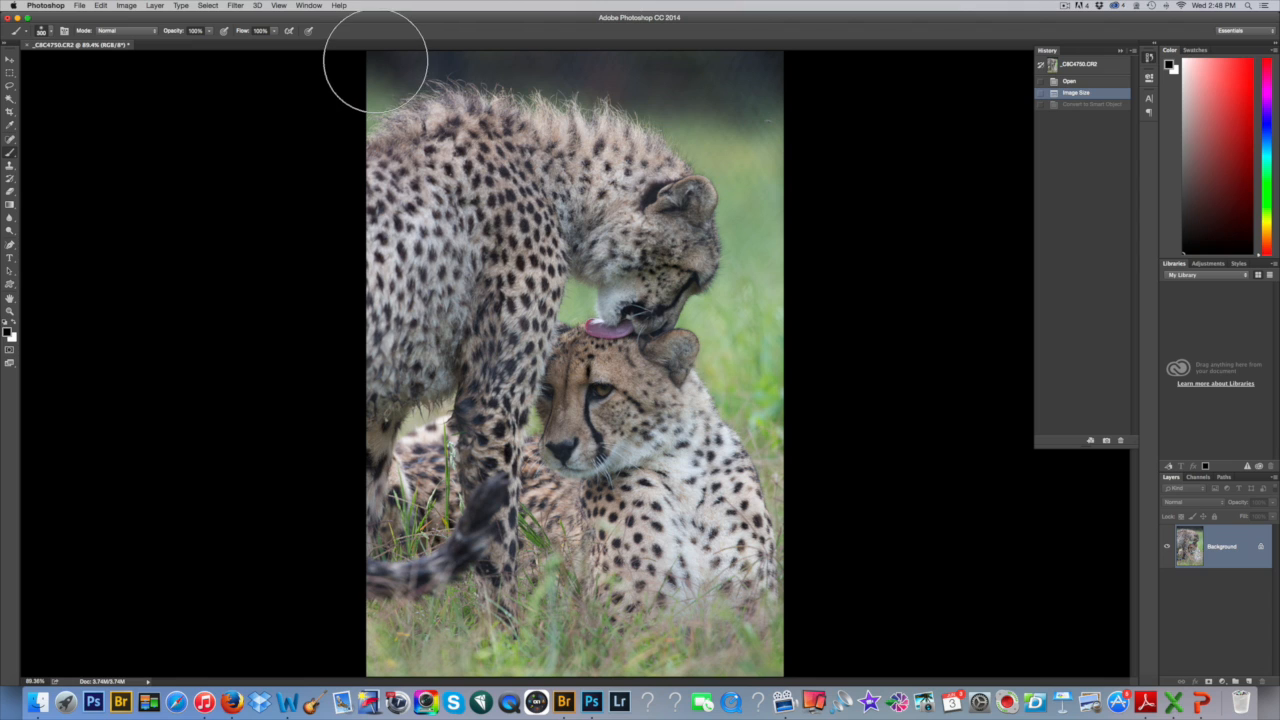
- Convert the Background layer for smart filters and set up a Gaussian Blur with a radius of 8.0 pixels
{"action": "left_click", "coordinate": [236, 6]}
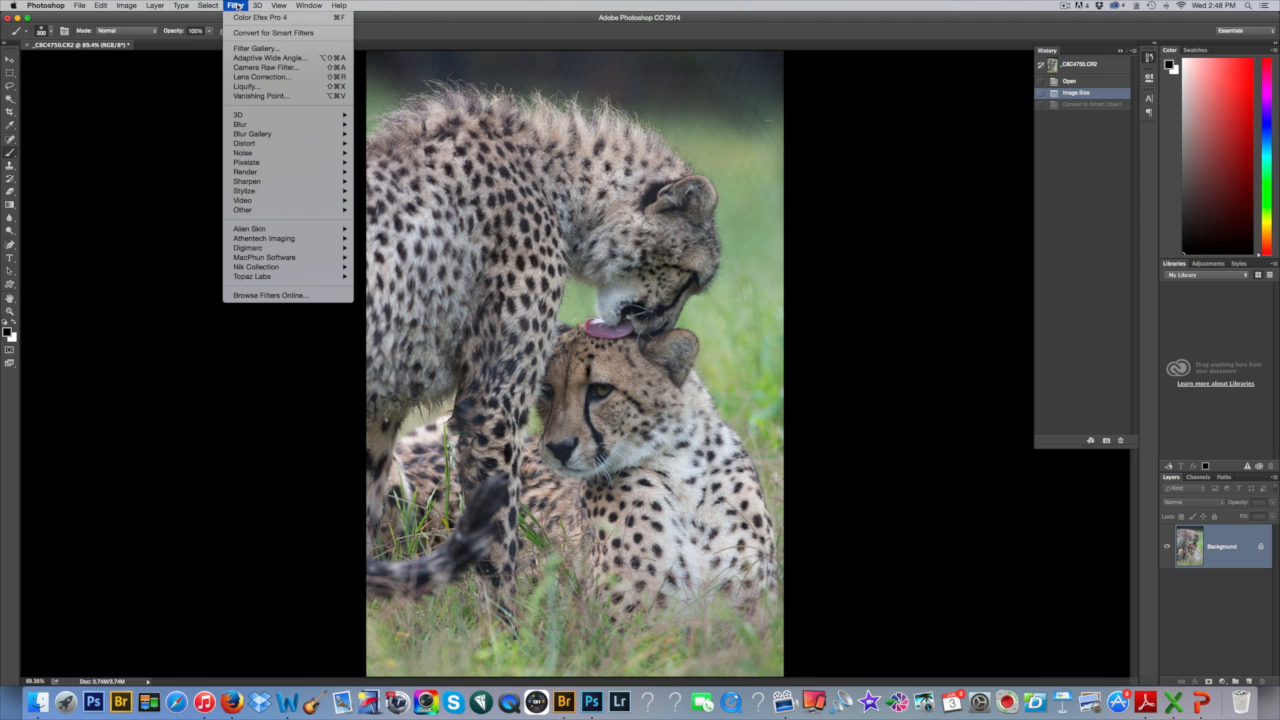
{"action": "left_click", "coordinate": [243, 32]}
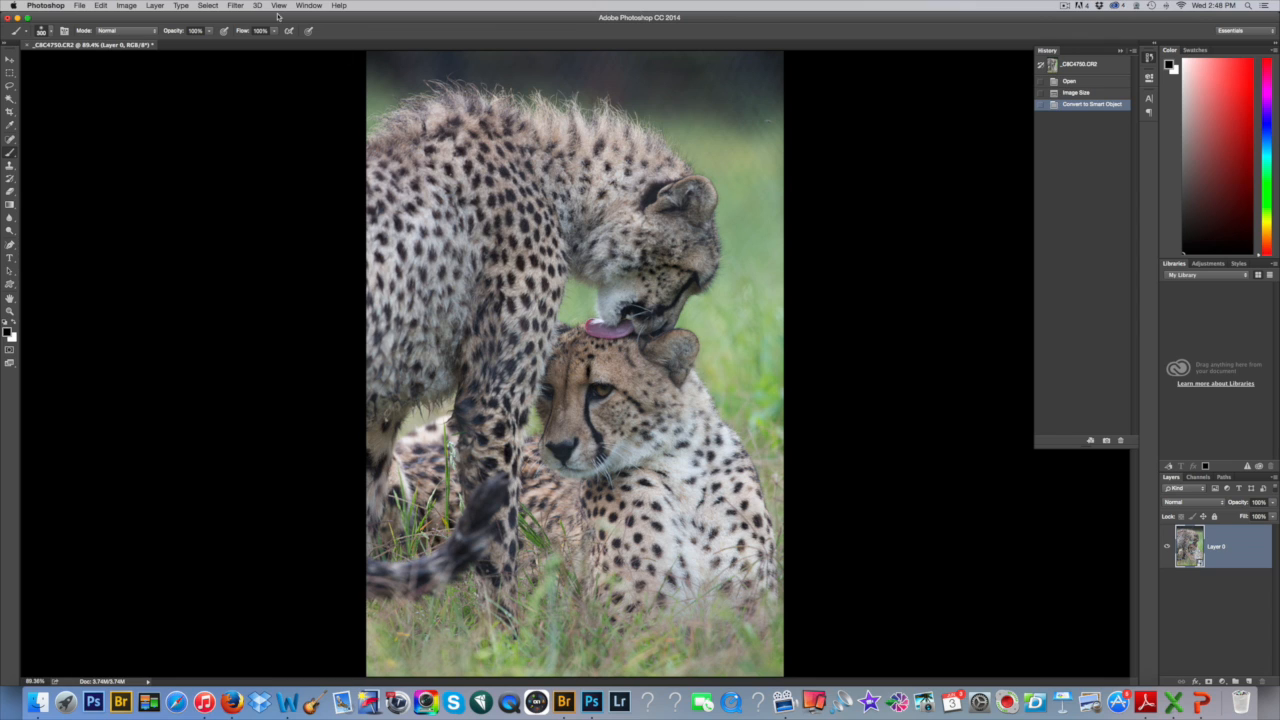
{"action": "left_click", "coordinate": [235, 6]}
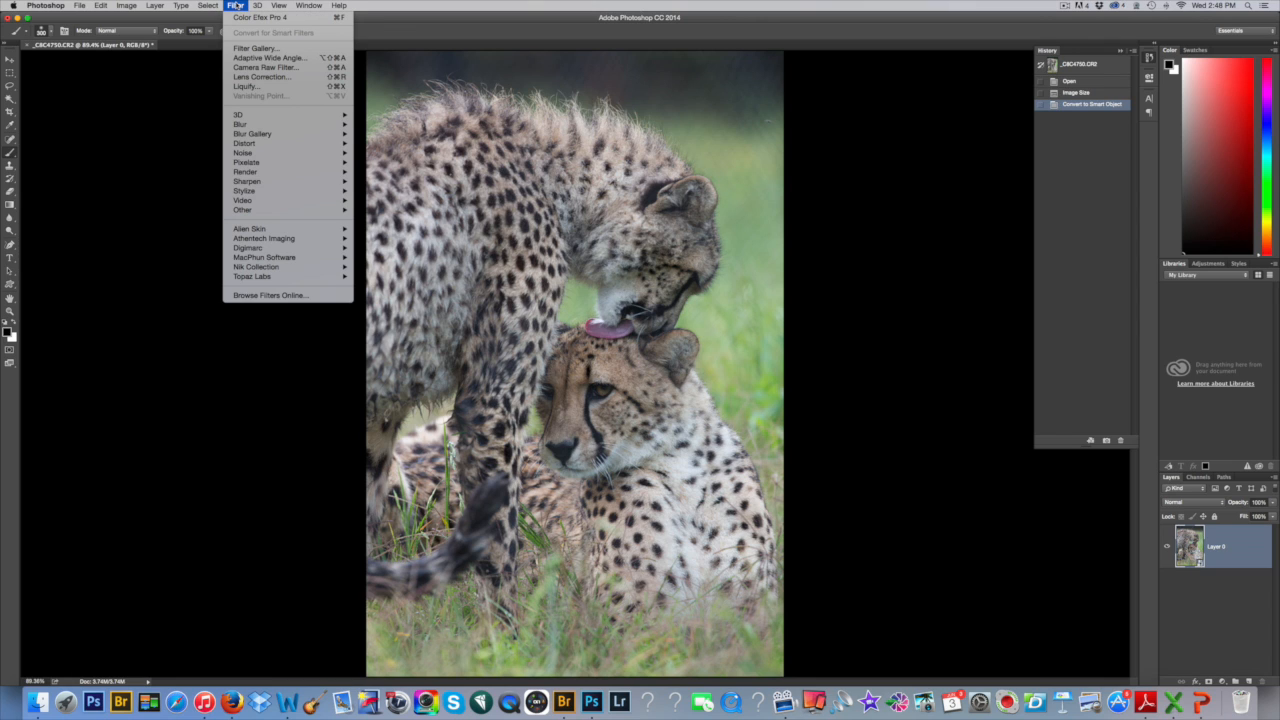
{"action": "mouse_move", "coordinate": [261, 126]}
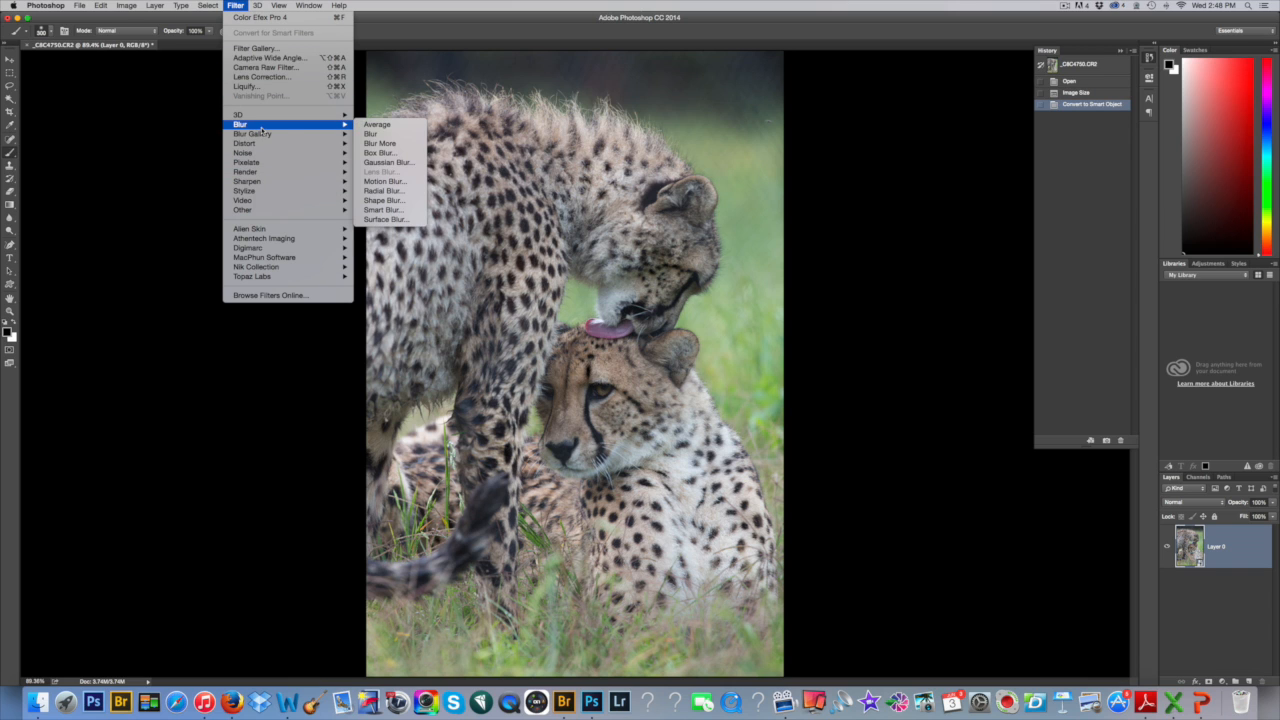
{"action": "left_click", "coordinate": [399, 163]}
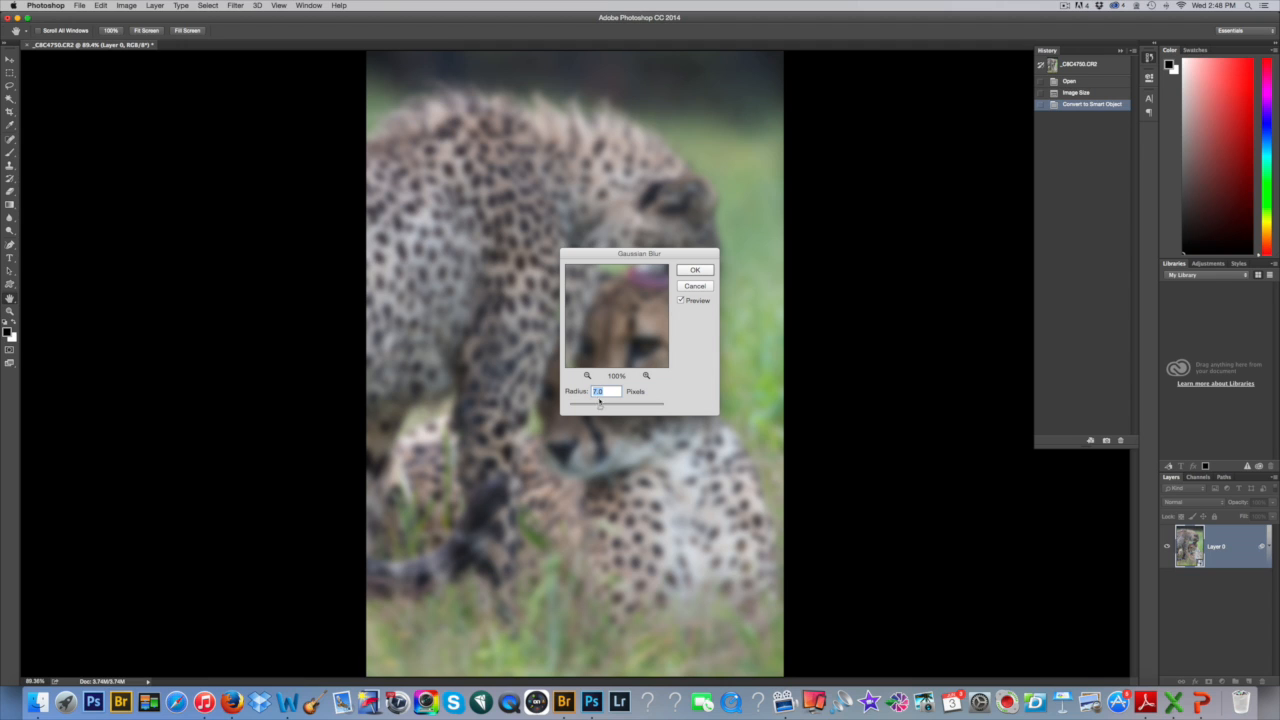
{"action": "left_click_drag", "start_coordinate": [595, 408], "coordinate": [599, 408]}
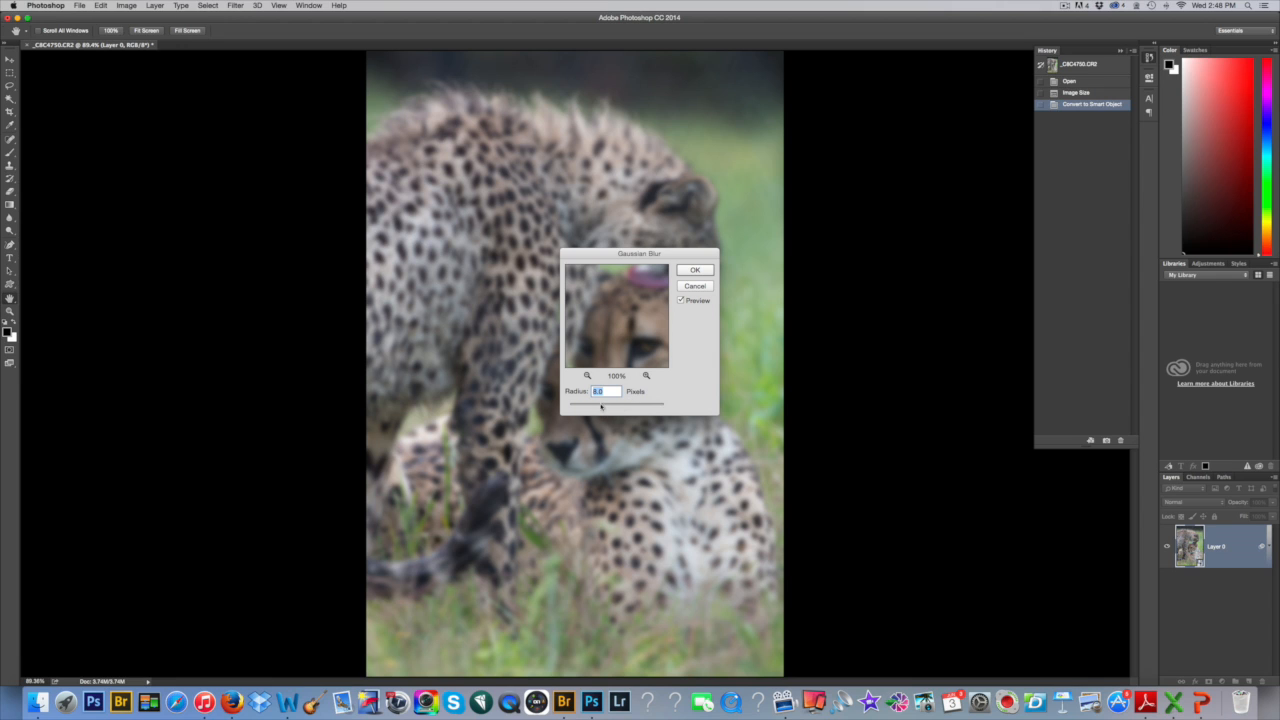
- Check the blur preview at several zoom levels and apply the Gaussian Blur to the smart object
{"action": "left_click", "coordinate": [587, 375]}
{"action": "left_click", "coordinate": [587, 375]}
{"action": "left_click", "coordinate": [587, 375]}
{"action": "left_click", "coordinate": [587, 375]}
{"action": "left_click", "coordinate": [587, 375]}
{"action": "left_click", "coordinate": [587, 375]}
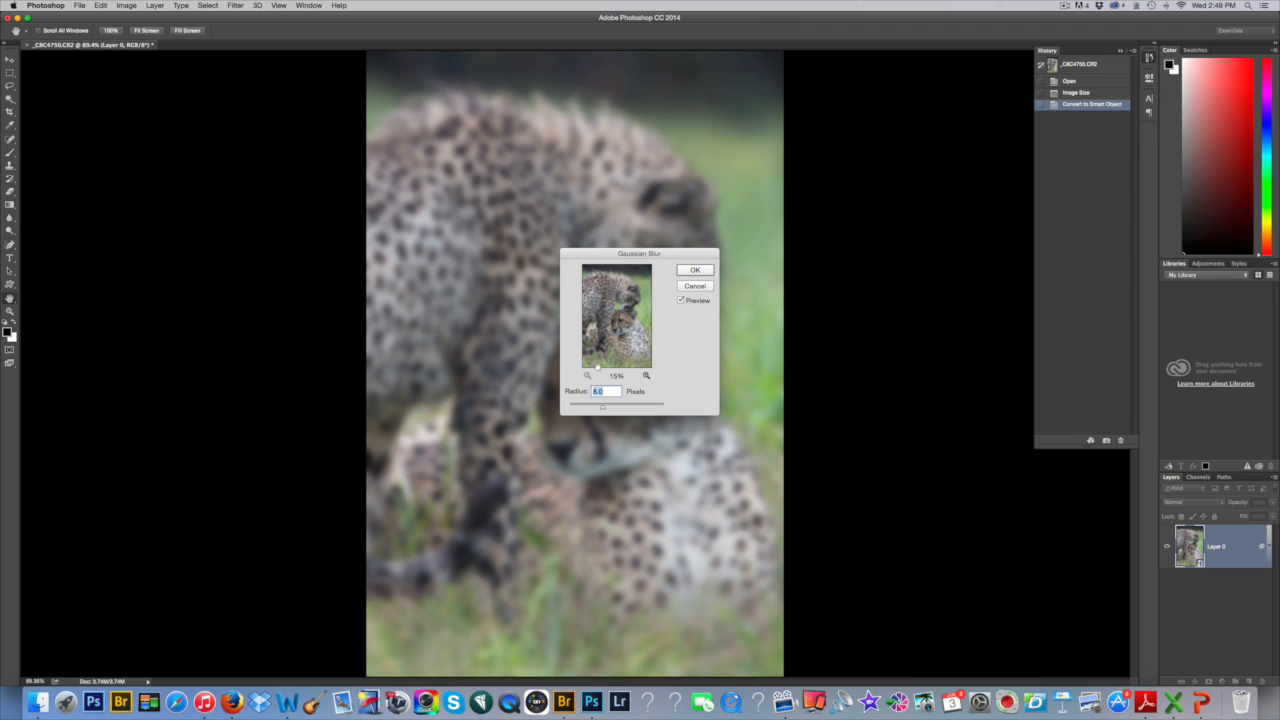
{"action": "left_click", "coordinate": [646, 375]}
{"action": "left_click", "coordinate": [646, 375]}
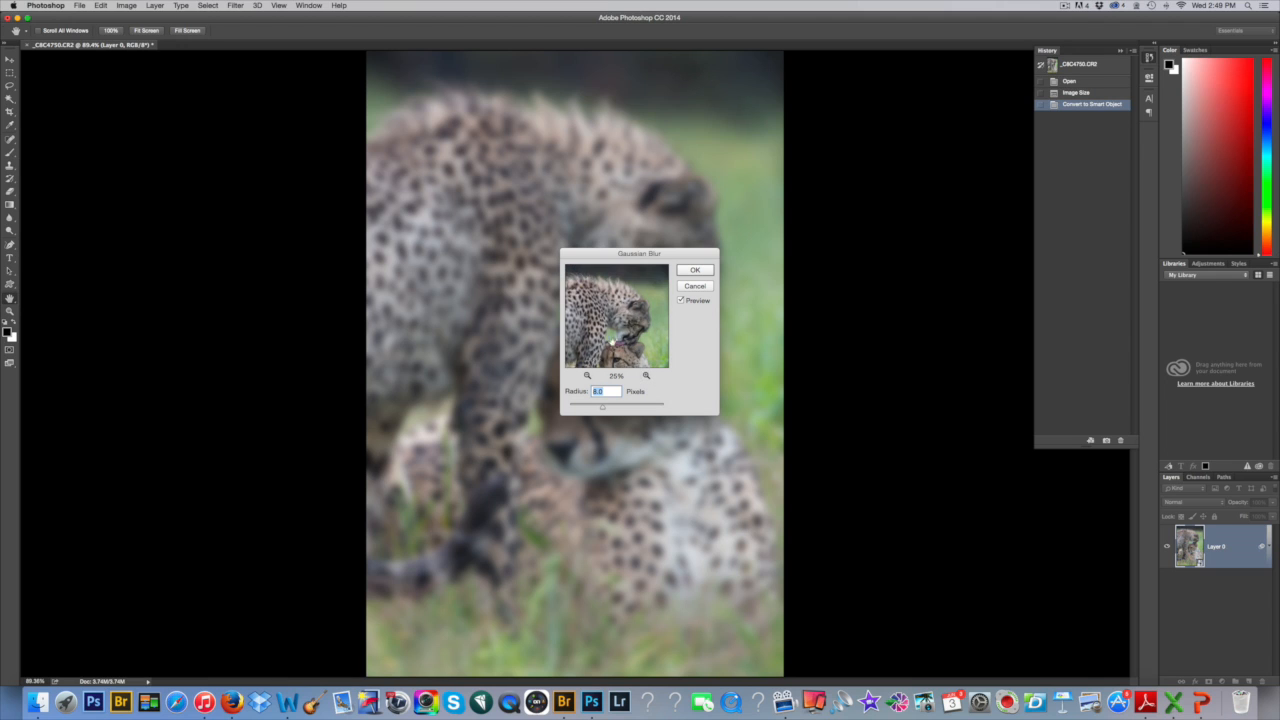
{"action": "left_click", "coordinate": [646, 375]}
{"action": "left_click", "coordinate": [646, 375]}
{"action": "left_click", "coordinate": [646, 375]}
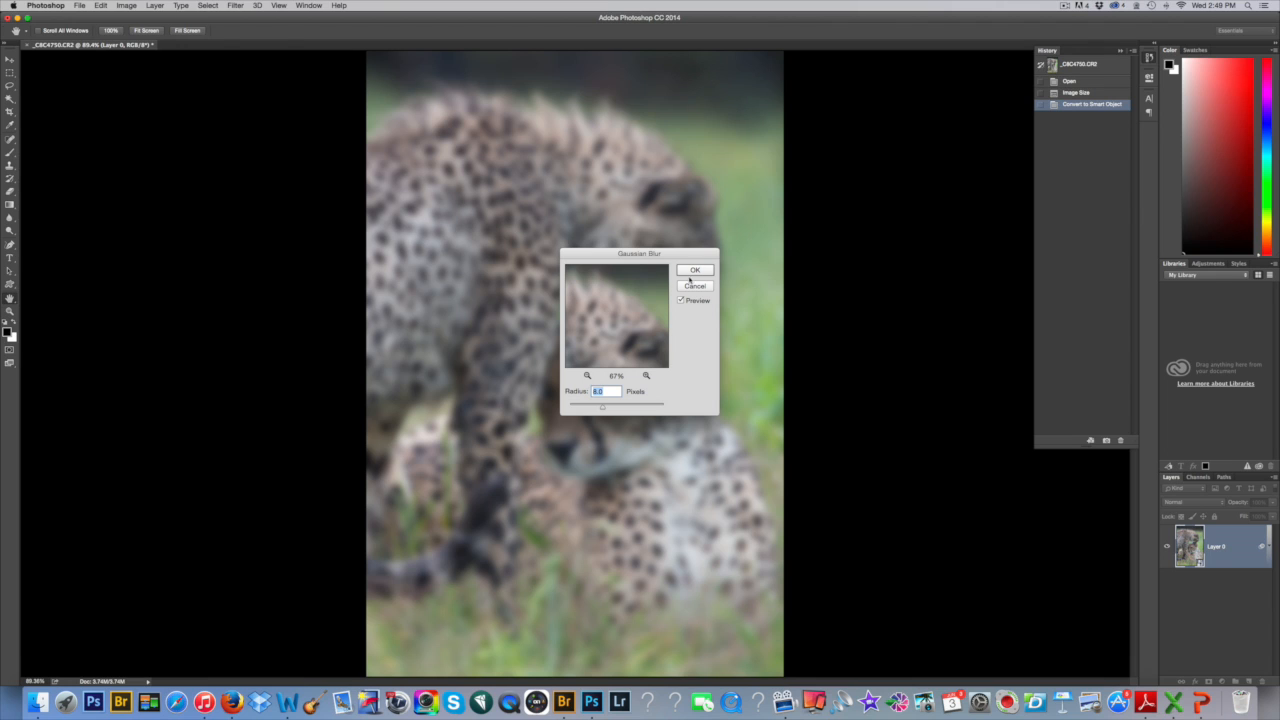
{"action": "left_click", "coordinate": [694, 270]}
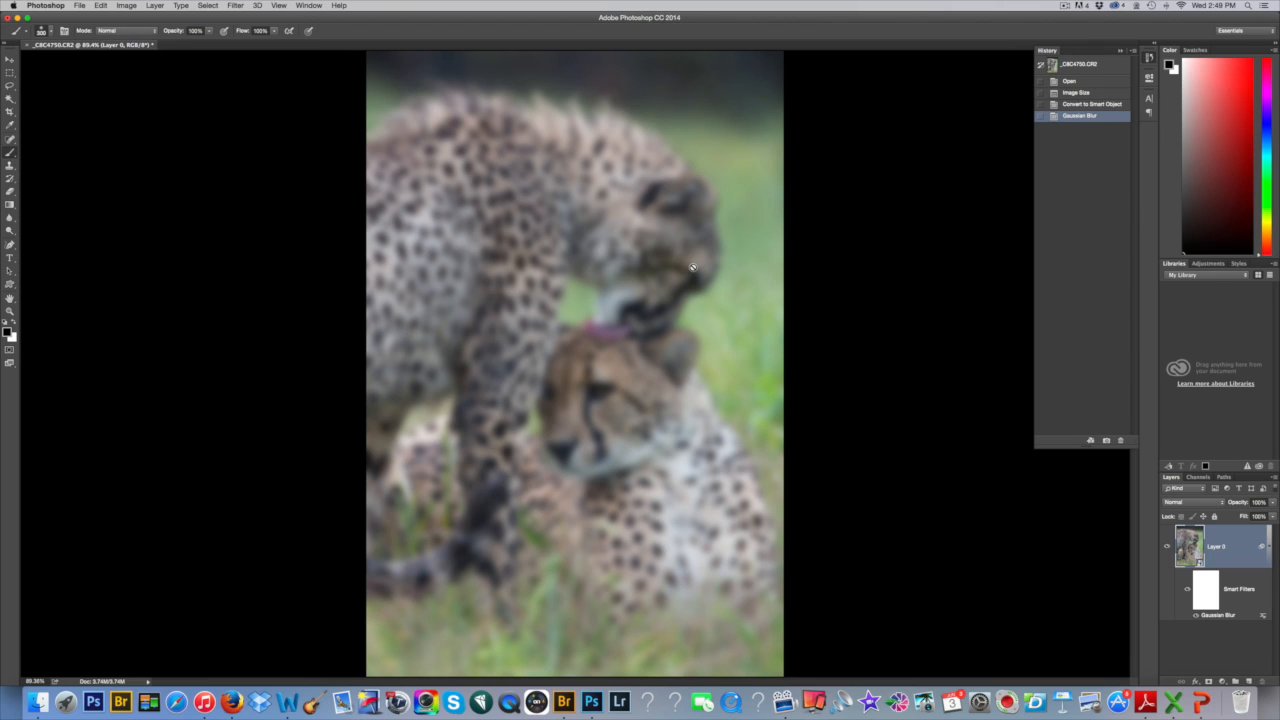
- Paint black on the smart filter mask over both cheetahs to remove the blur from the animals
{"action": "left_click", "coordinate": [1209, 591]}
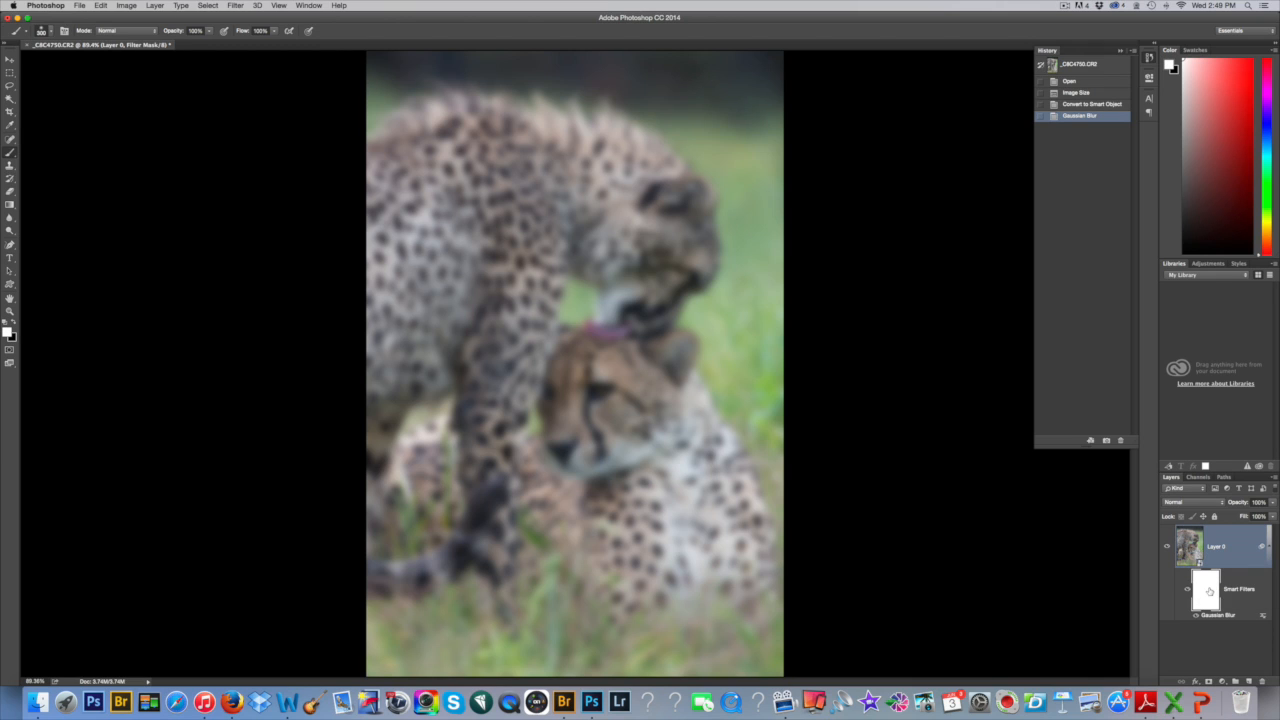
{"action": "left_click", "coordinate": [12, 321]}
{"action": "mouse_move", "coordinate": [555, 180]}
{"action": "left_mouse_down"}
{"action": "mouse_move", "coordinate": [500, 180]}
{"action": "mouse_move", "coordinate": [450, 160]}
{"action": "mouse_move", "coordinate": [420, 300]}
{"action": "mouse_move", "coordinate": [525, 280]}
{"action": "left_mouse_up"}
{"action": "mouse_move", "coordinate": [526, 200]}
{"action": "left_mouse_down"}
{"action": "mouse_move", "coordinate": [590, 255]}
{"action": "mouse_move", "coordinate": [595, 240]}
{"action": "mouse_move", "coordinate": [540, 200]}
{"action": "left_mouse_up"}
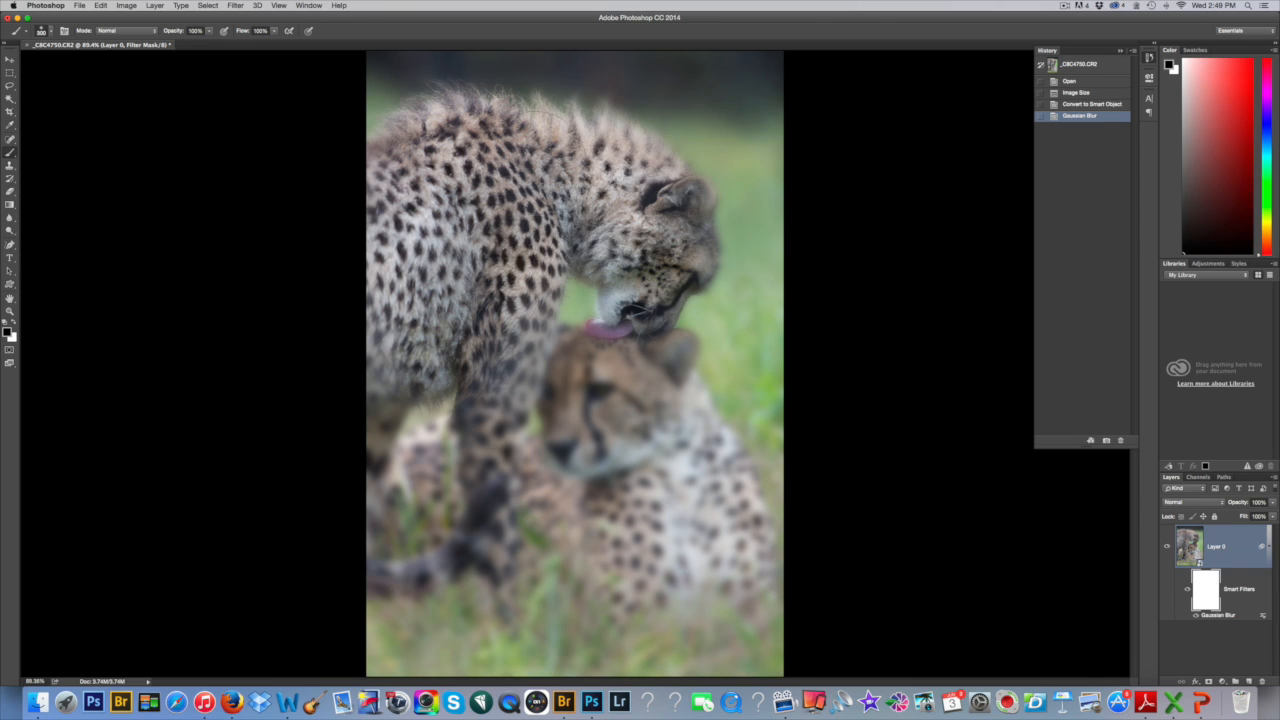
{"action": "mouse_move", "coordinate": [674, 384]}
{"action": "left_mouse_down"}
{"action": "mouse_move", "coordinate": [630, 410]}
{"action": "mouse_move", "coordinate": [560, 420]}
{"action": "mouse_move", "coordinate": [620, 340]}
{"action": "mouse_move", "coordinate": [700, 525]}
{"action": "left_mouse_up"}
{"action": "mouse_move", "coordinate": [620, 575]}
{"action": "left_mouse_down"}
{"action": "mouse_move", "coordinate": [491, 529]}
{"action": "mouse_move", "coordinate": [460, 563]}
{"action": "mouse_move", "coordinate": [482, 474]}
{"action": "left_mouse_up"}
{"action": "mouse_move", "coordinate": [408, 330]}
{"action": "left_mouse_down"}
{"action": "mouse_move", "coordinate": [536, 519]}
{"action": "mouse_move", "coordinate": [452, 520]}
{"action": "mouse_move", "coordinate": [560, 400]}
{"action": "mouse_move", "coordinate": [520, 370]}
{"action": "mouse_move", "coordinate": [600, 395]}
{"action": "mouse_move", "coordinate": [648, 354]}
{"action": "left_mouse_up"}
{"action": "mouse_move", "coordinate": [705, 497]}
{"action": "left_mouse_down"}
{"action": "mouse_move", "coordinate": [608, 553]}
{"action": "mouse_move", "coordinate": [408, 577]}
{"action": "mouse_move", "coordinate": [809, 517]}
{"action": "left_mouse_up"}
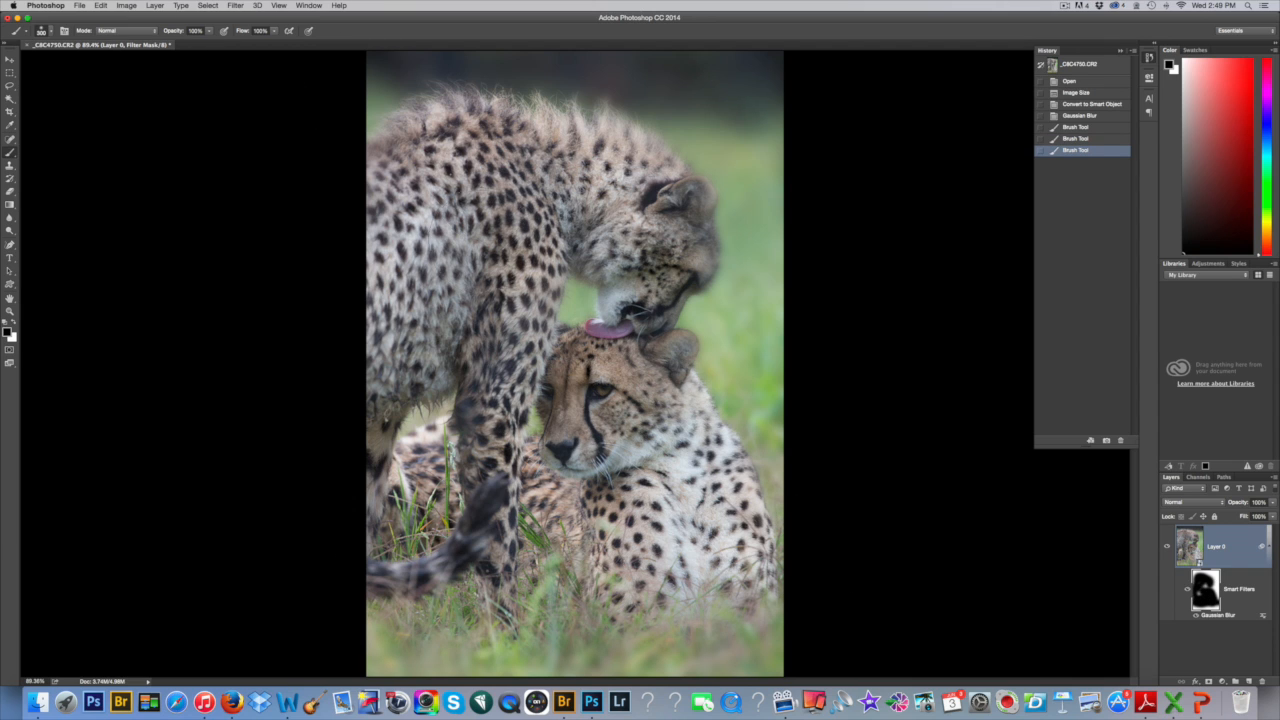
- Lower the brush opacity to 31% and brush the filter mask over the upper cheetah's back and shoulder
{"action": "left_click", "coordinate": [208, 31]}
{"action": "left_click_drag", "start_coordinate": [208, 35], "coordinate": [180, 45]}
{"action": "mouse_move", "coordinate": [500, 141]}
{"action": "left_mouse_down"}
{"action": "mouse_move", "coordinate": [640, 244]}
{"action": "mouse_move", "coordinate": [585, 235]}
{"action": "left_mouse_up"}
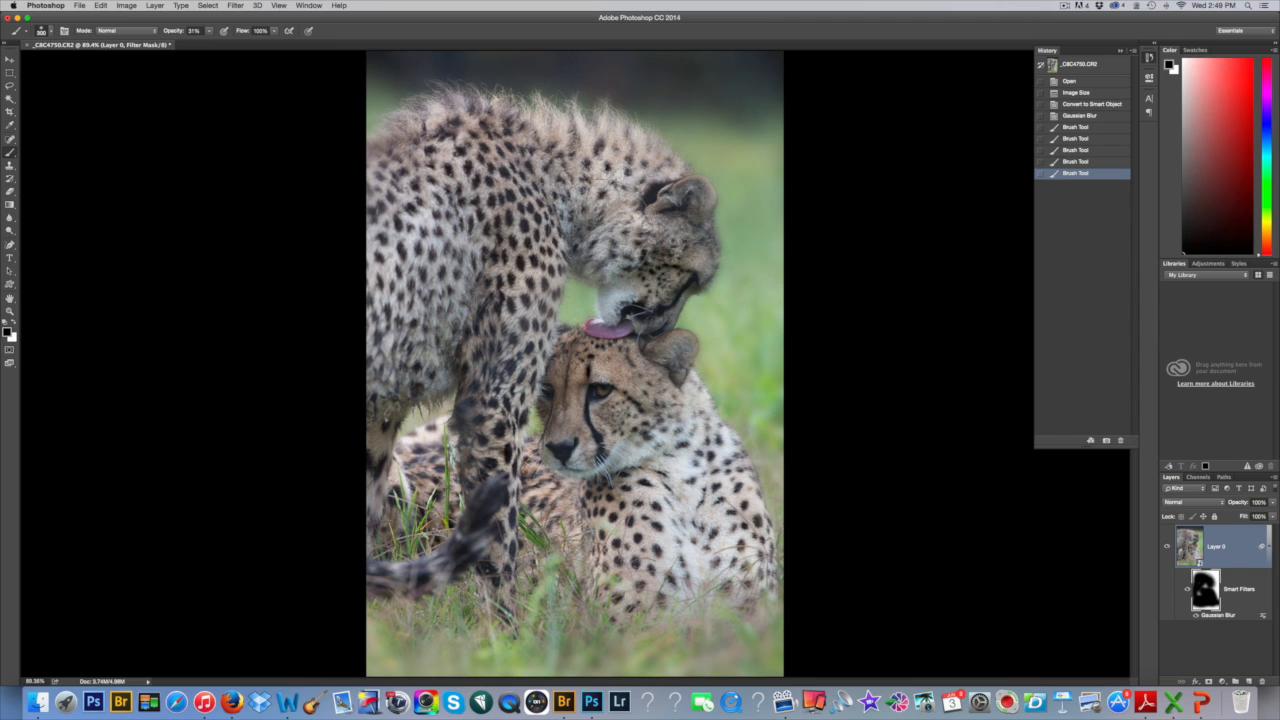
- Reduce the brush size to 100 and paint on the filter mask to sharpen the upper cheetah's face
{"action": "key", "text": "bracketleft"}
{"action": "key", "text": "bracketleft"}
{"action": "key", "text": "bracketleft"}
{"action": "key", "text": "bracketleft"}
{"action": "key", "text": "bracketleft"}
{"action": "key", "text": "bracketleft"}
{"action": "key", "text": "bracketleft"}
{"action": "key", "text": "bracketleft"}
{"action": "key", "text": "bracketright"}
{"action": "key", "text": "bracketright"}
{"action": "key", "text": "bracketright"}
{"action": "left_click_drag", "start_coordinate": [669, 253], "coordinate": [694, 254]}
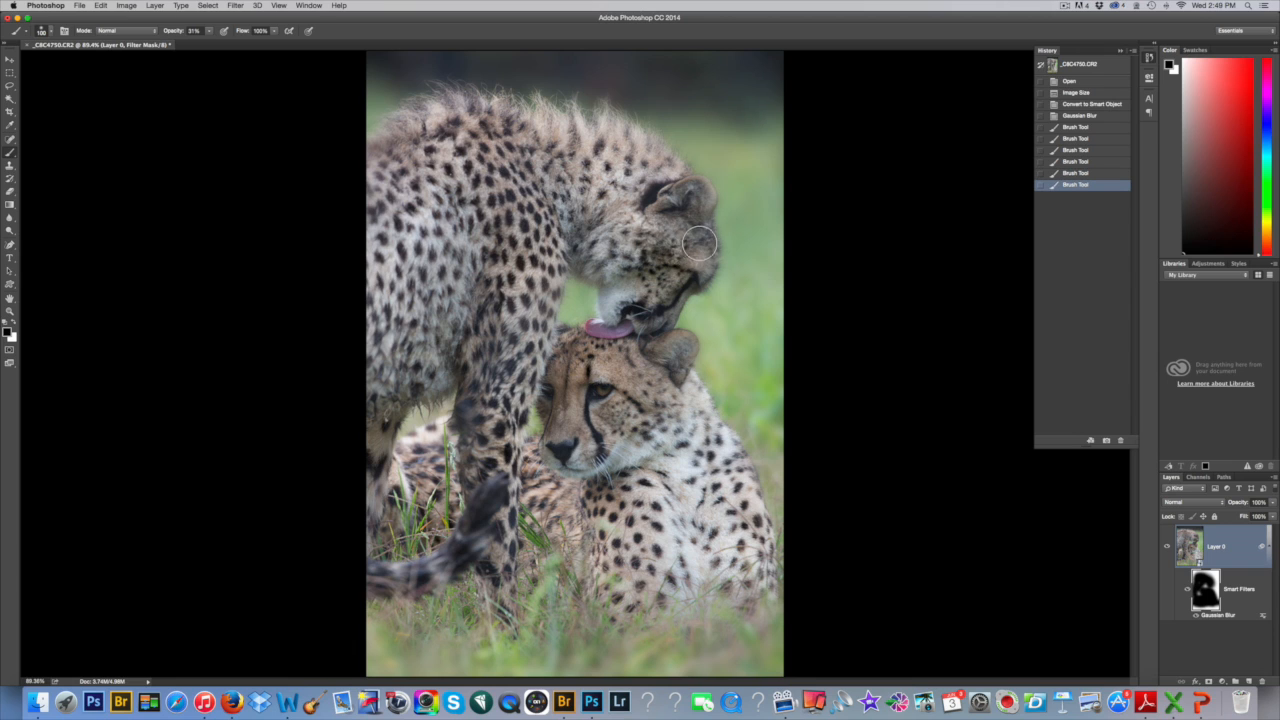
{"action": "left_click", "coordinate": [698, 252]}
- Raise the brush opacity to 55% and paint the filter mask from the upper cheetah's head down to the lower cheetah
{"action": "left_click", "coordinate": [209, 31]}
{"action": "left_click_drag", "start_coordinate": [210, 42], "coordinate": [223, 42]}
{"action": "mouse_move", "coordinate": [680, 212]}
{"action": "left_mouse_down"}
{"action": "mouse_move", "coordinate": [698, 255]}
{"action": "mouse_move", "coordinate": [661, 307]}
{"action": "mouse_move", "coordinate": [635, 399]}
{"action": "mouse_move", "coordinate": [678, 464]}
{"action": "left_mouse_up"}
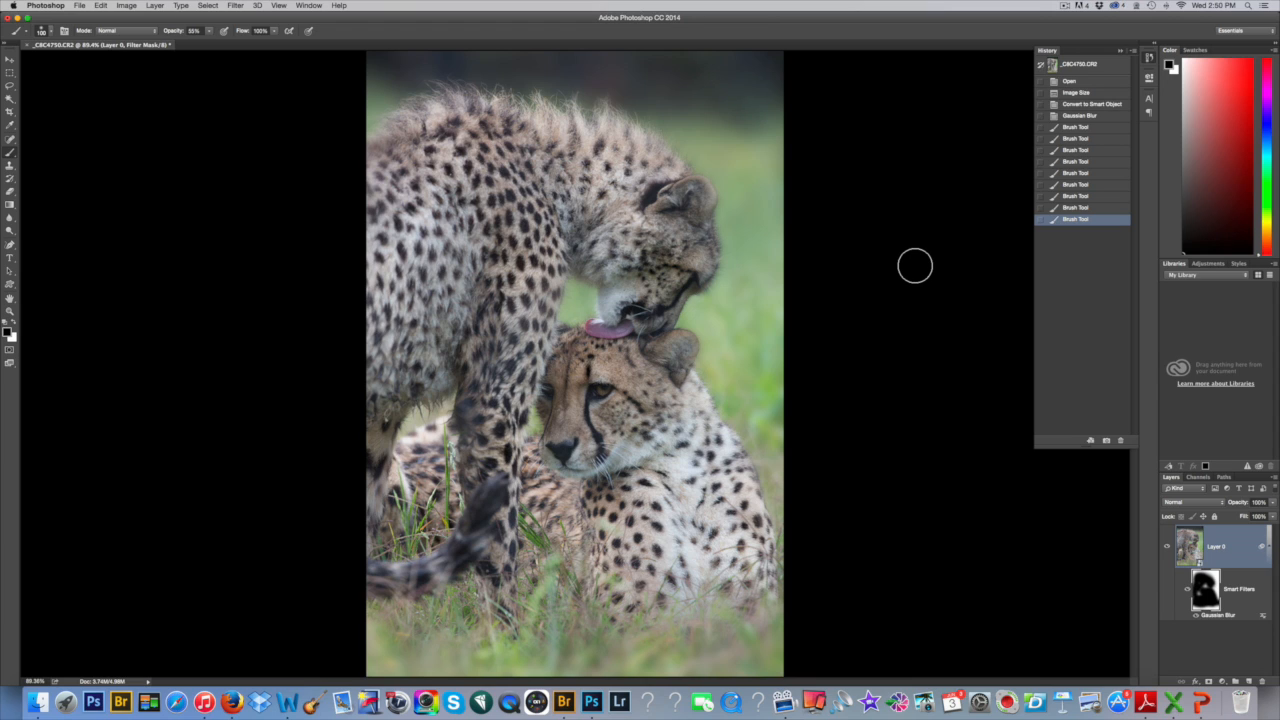
- Compare the Image Size history state with the masked blur, returning to the seventh brush stroke
{"action": "left_click", "coordinate": [1077, 93]}
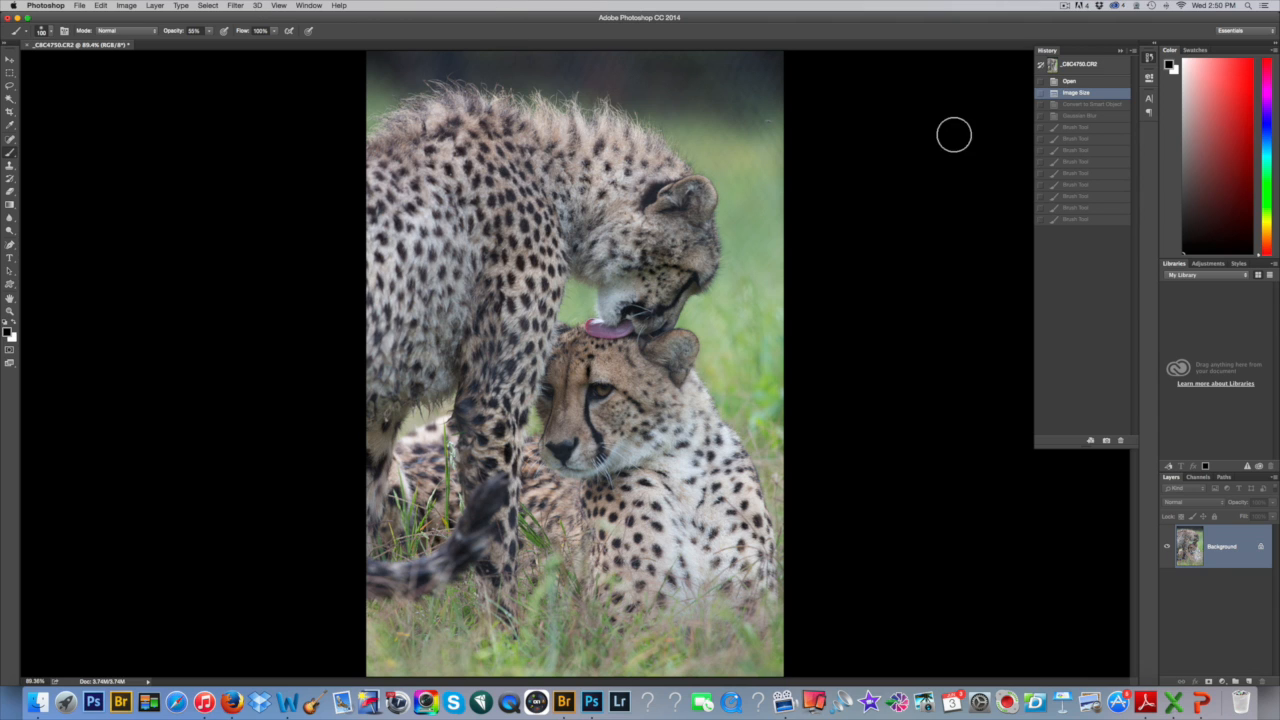
{"action": "left_click", "coordinate": [1060, 150]}
{"action": "left_click", "coordinate": [1075, 197]}
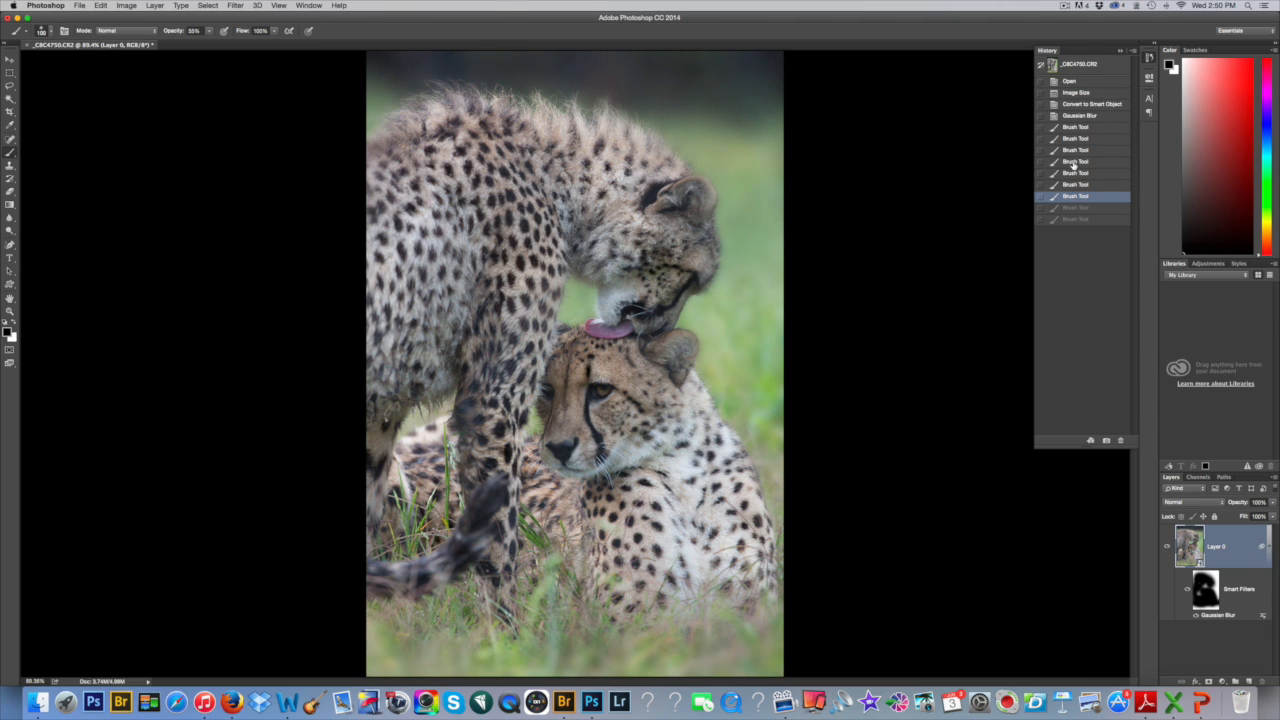
- Flatten the image into a single background layer
{"action": "left_click", "coordinate": [237, 5]}
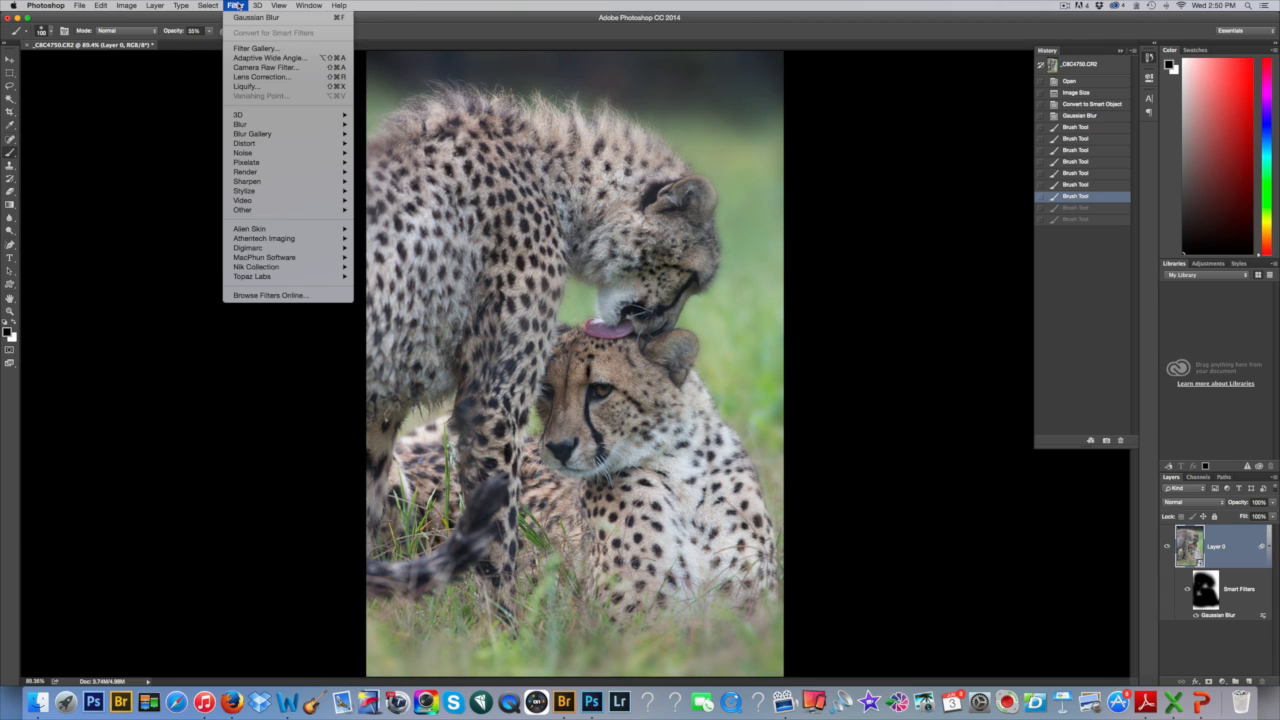
{"action": "mouse_move", "coordinate": [135, 7]}
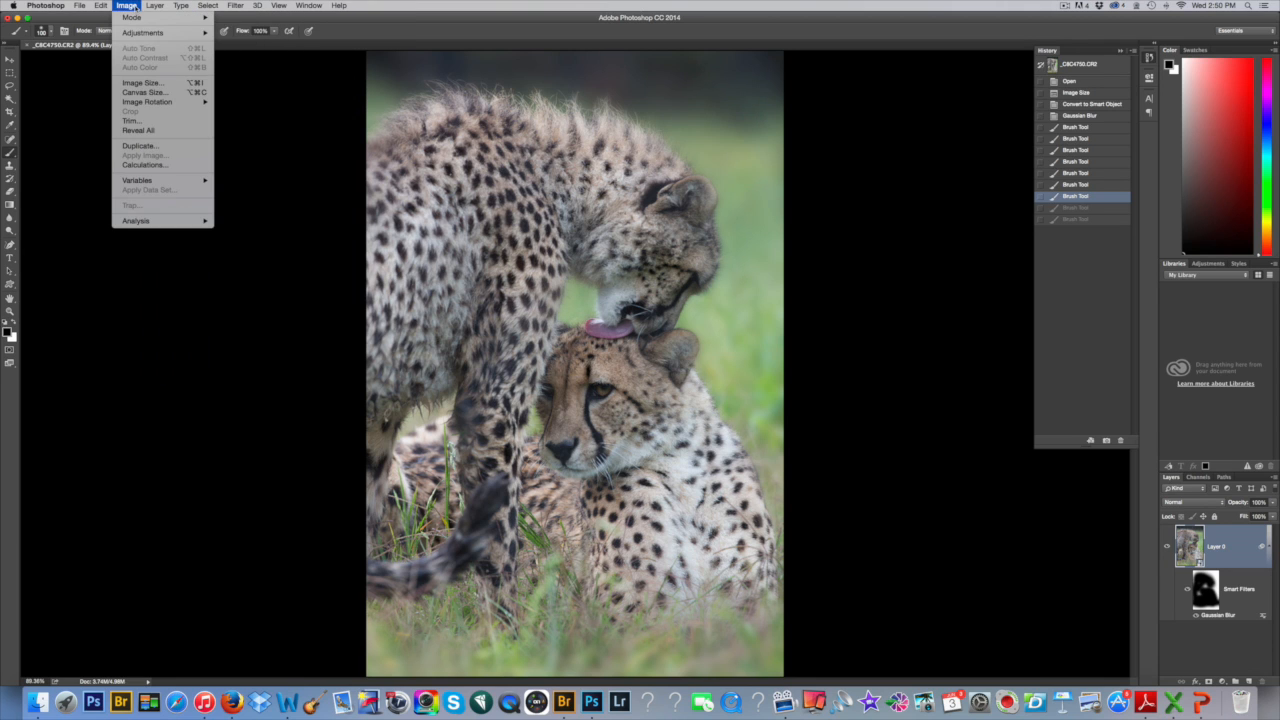
{"action": "left_click", "coordinate": [175, 358]}
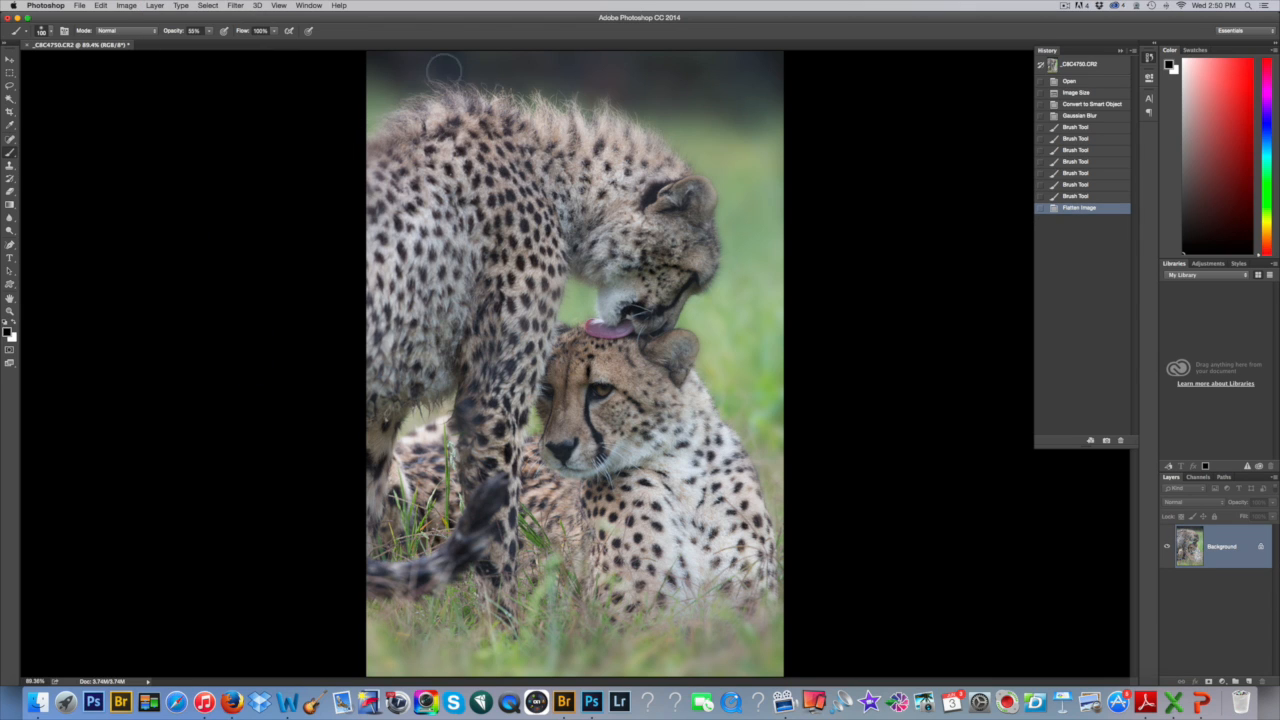
- Apply Nik Collection's Color Efex Pro 4 with the Duplex filter plus Image Borders at a size of -48%
{"action": "left_click", "coordinate": [237, 6]}
{"action": "mouse_move", "coordinate": [285, 267]}
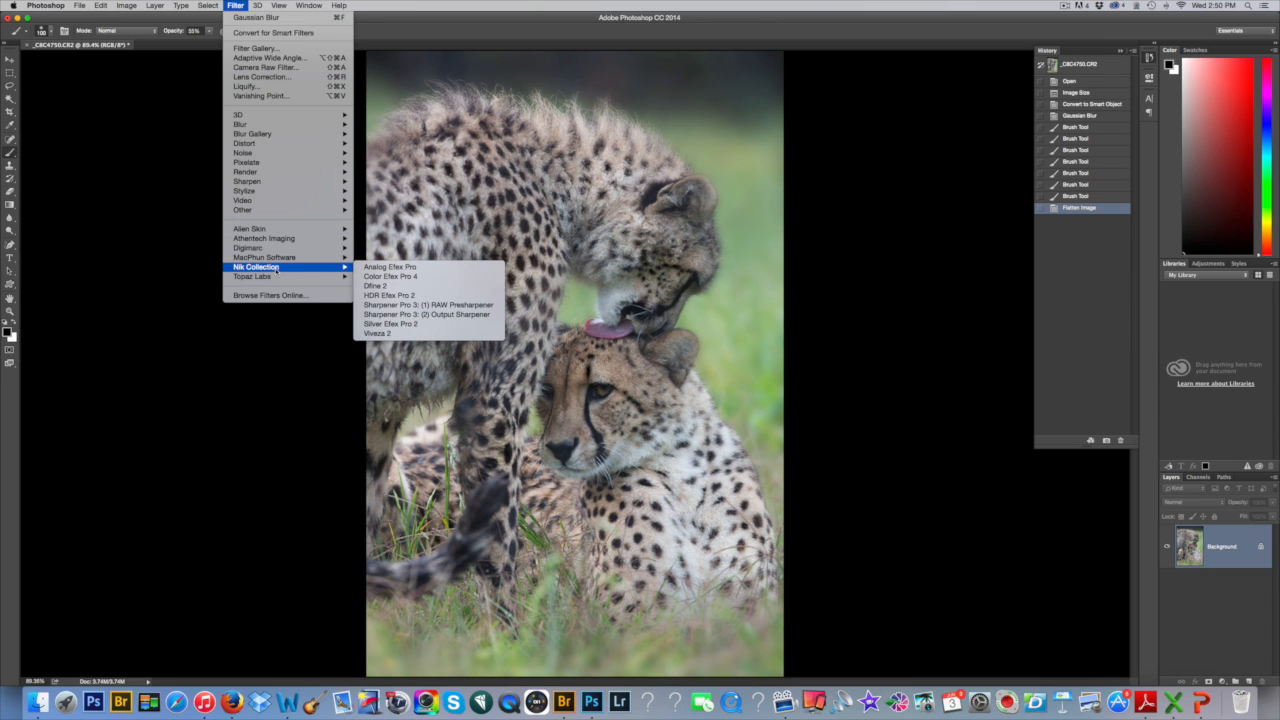
{"action": "left_click", "coordinate": [399, 279]}
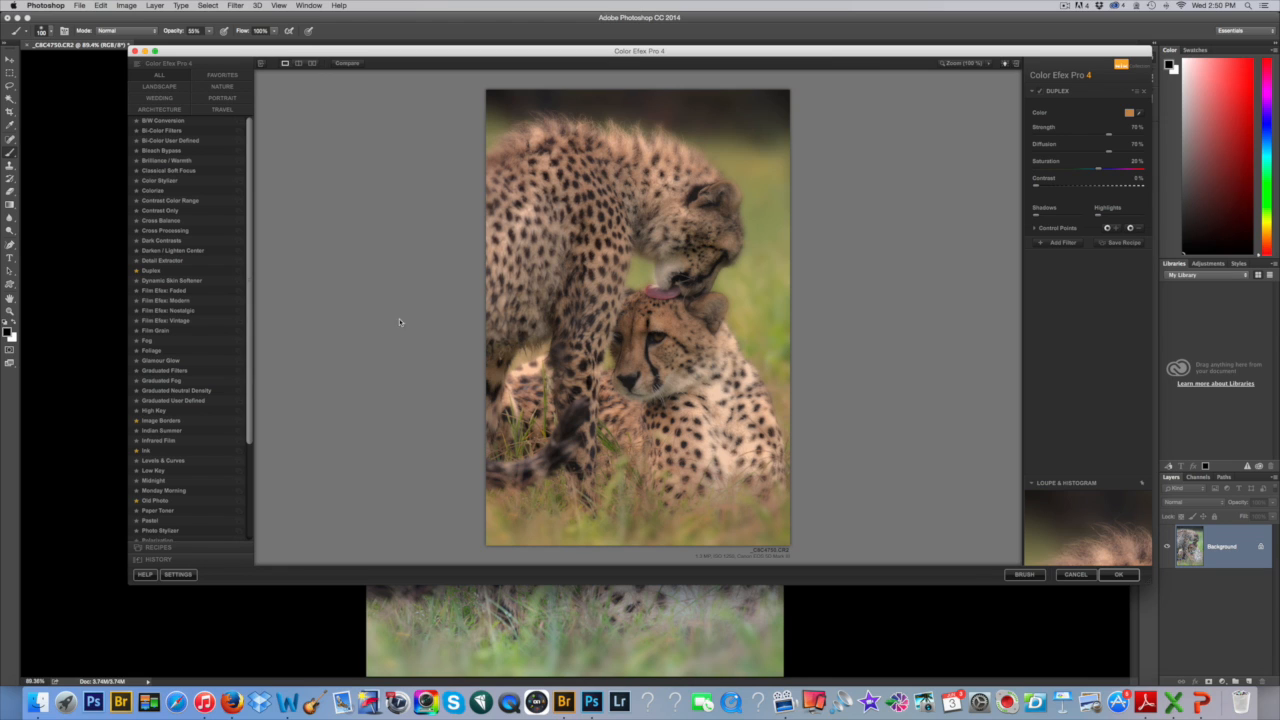
{"action": "left_click", "coordinate": [1040, 243]}
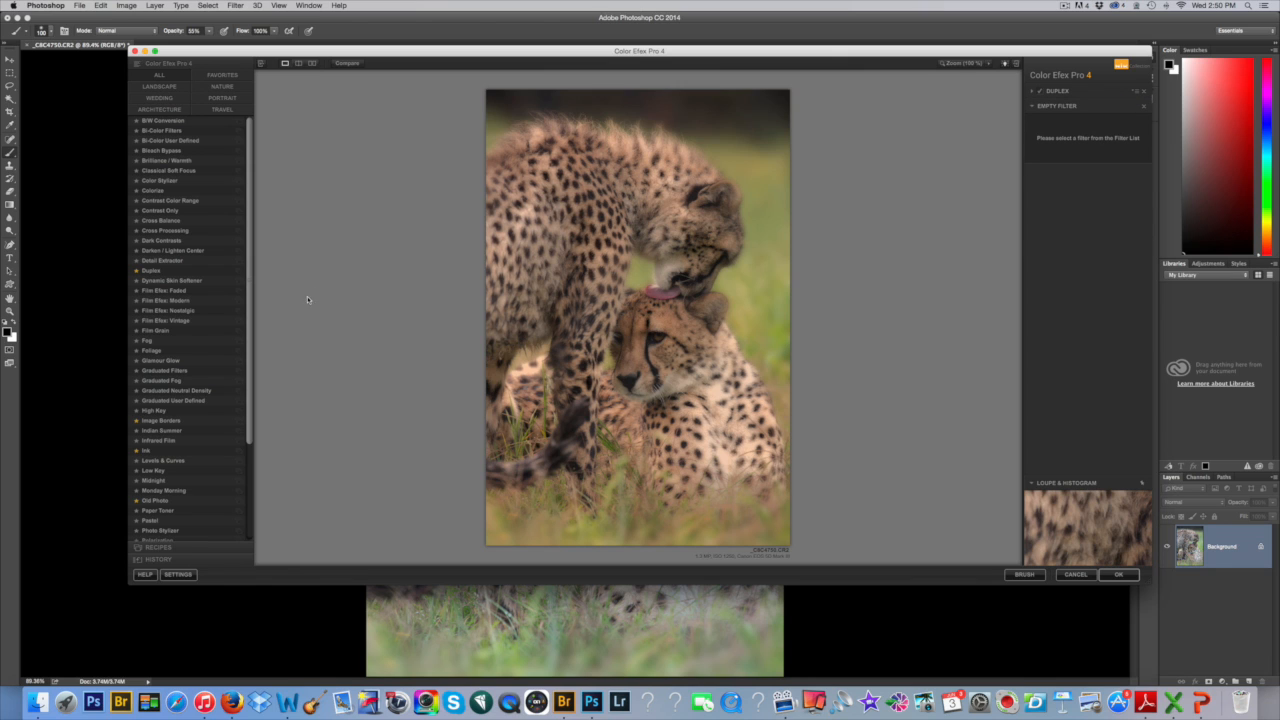
{"action": "scroll", "coordinate": [176, 370], "scroll_direction": "down", "scroll_amount": 3}
{"action": "left_click", "coordinate": [176, 370]}
{"action": "left_click_drag", "start_coordinate": [1089, 151], "coordinate": [1064, 155]}
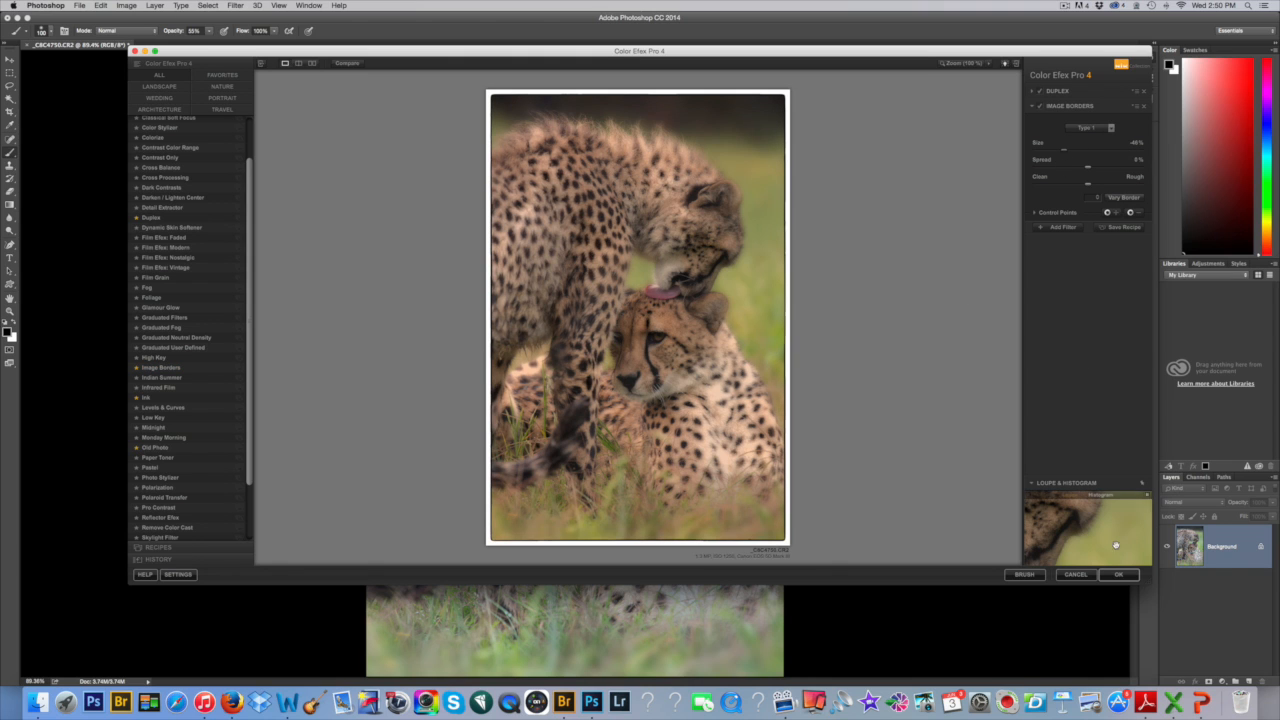
{"action": "left_click", "coordinate": [1119, 574]}
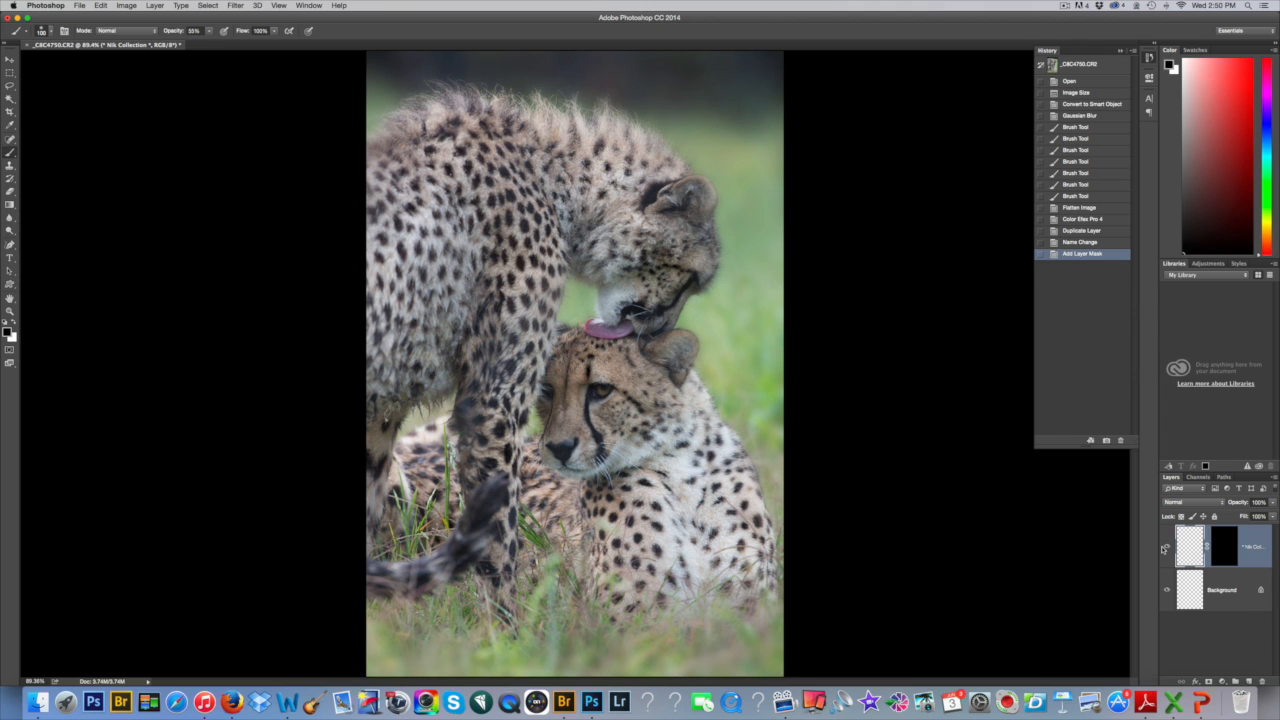
- Toggle the Color Efex Pro 4 layer's visibility to compare the effect, and view the image with all panels hidden
{"action": "left_click", "coordinate": [1166, 549]}
{"action": "left_click", "coordinate": [1166, 549]}
{"action": "left_click", "coordinate": [1165, 549]}
{"action": "left_click", "coordinate": [1165, 549]}
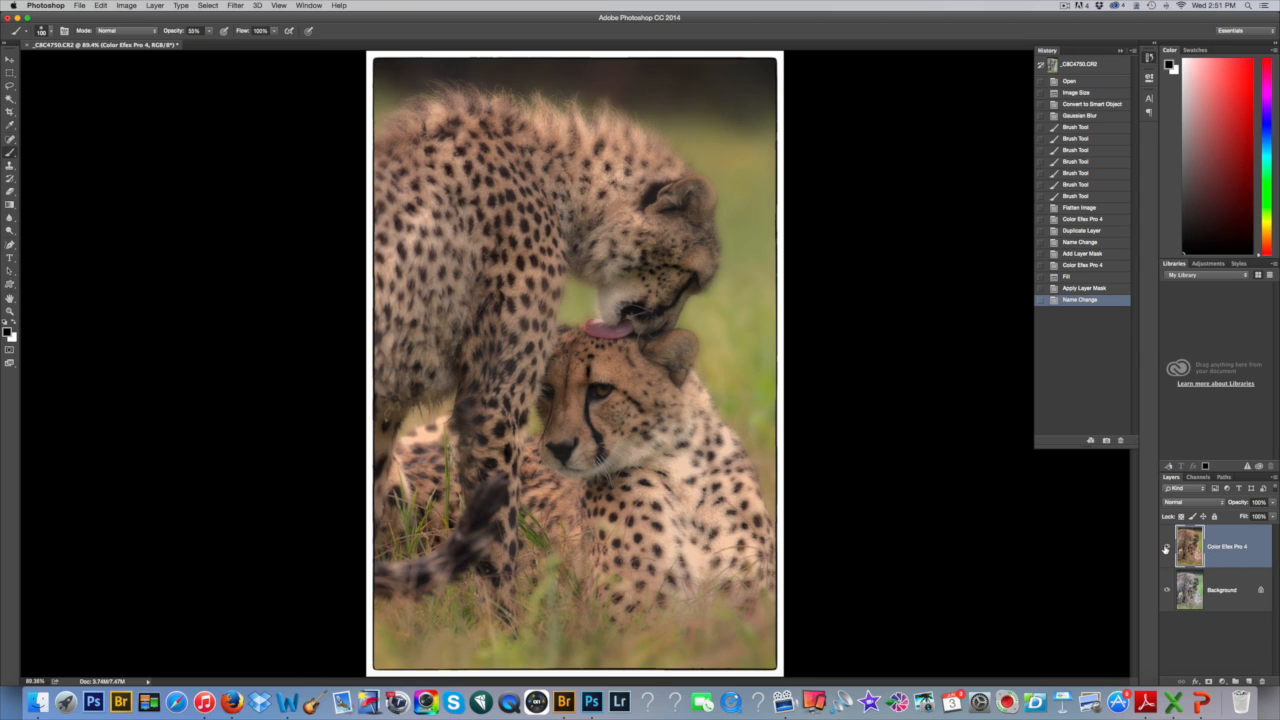
{"action": "key", "text": "Tab"}
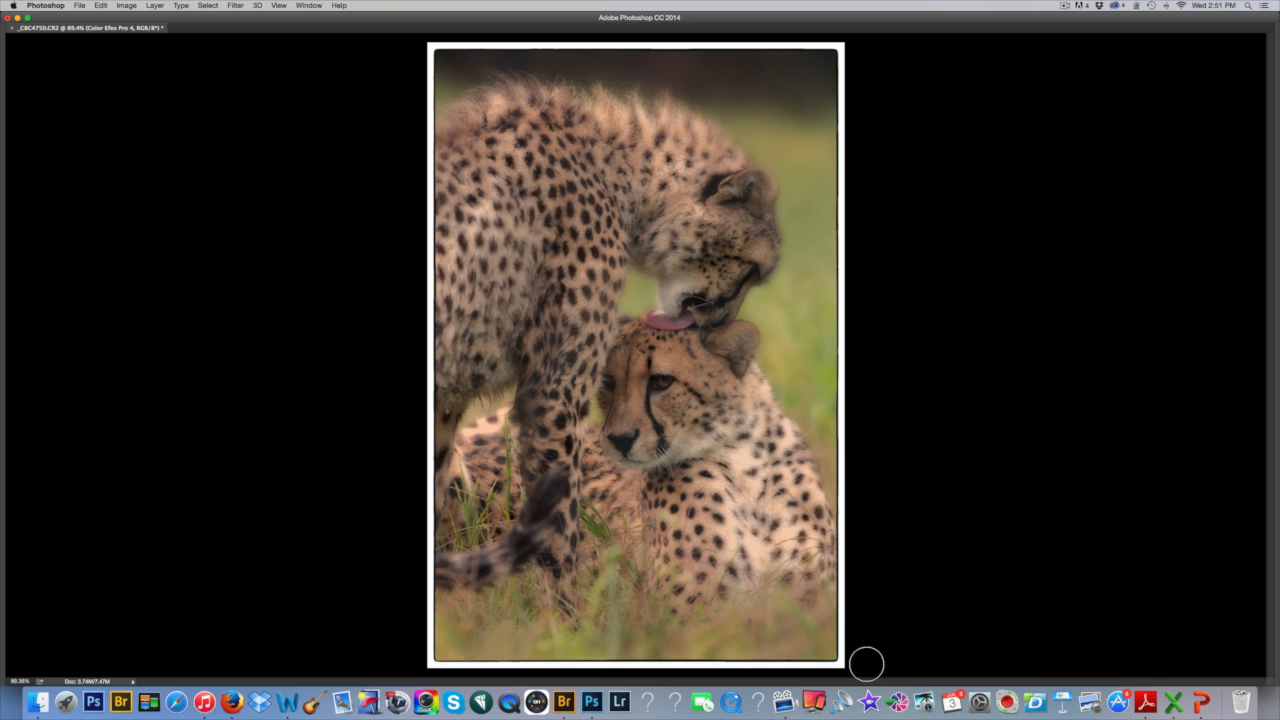